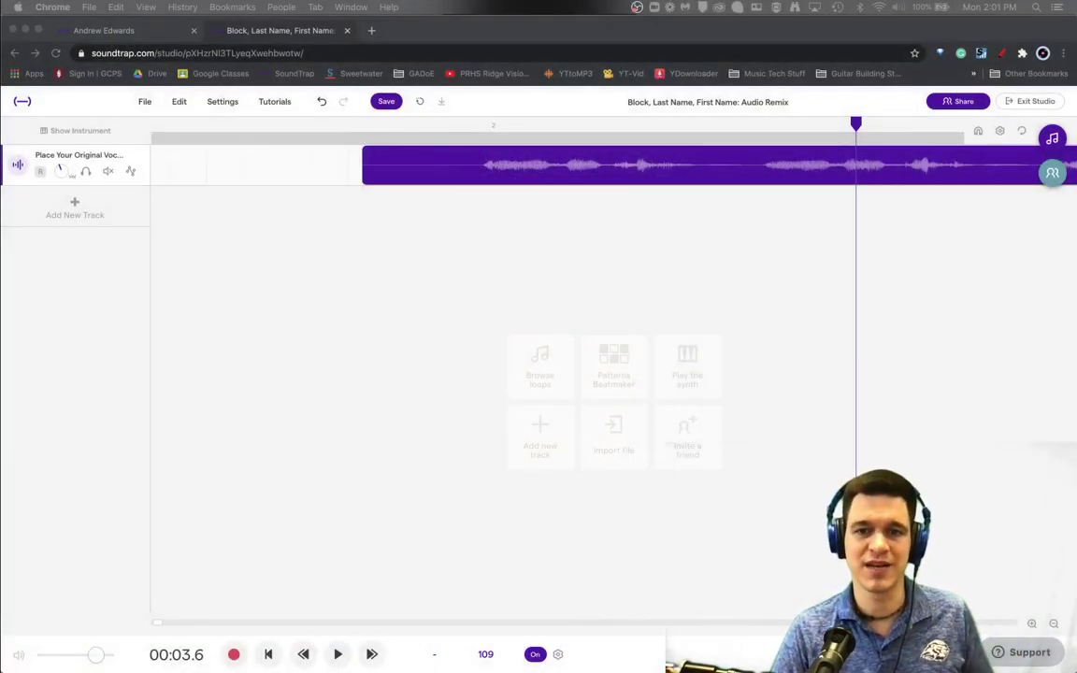
click(466, 127)
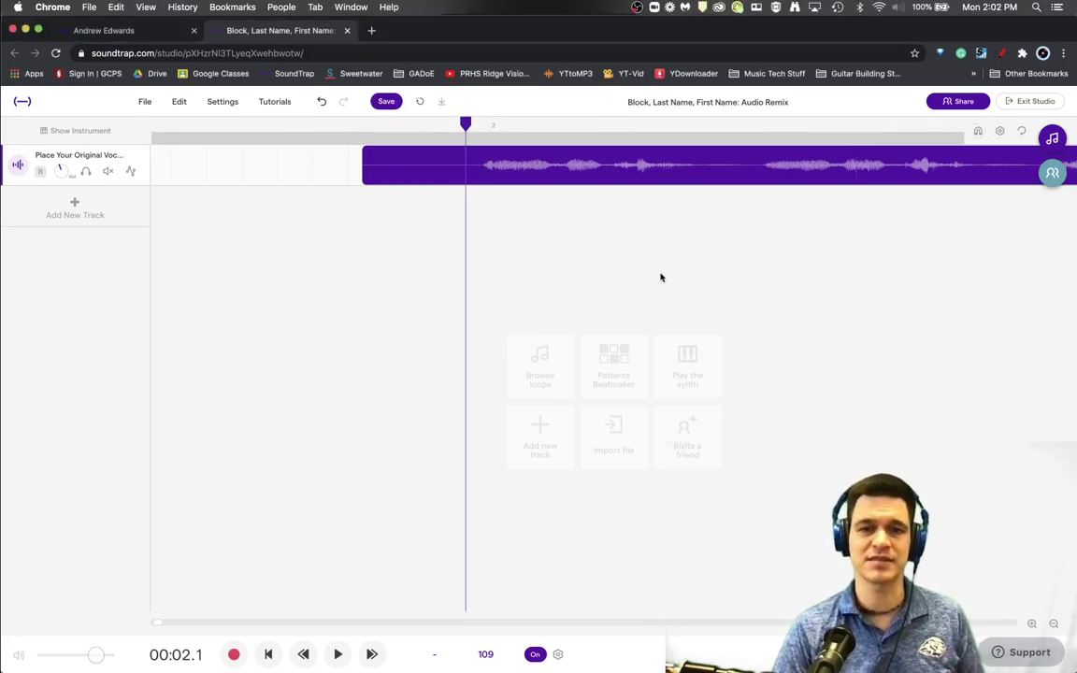
key(space)
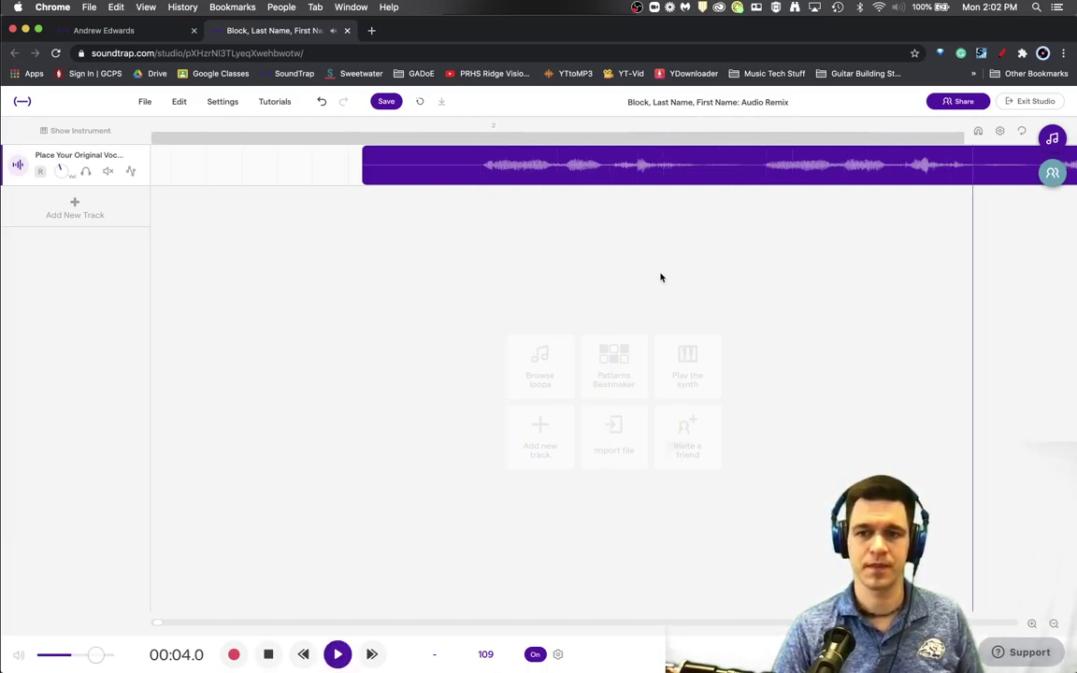
key(space)
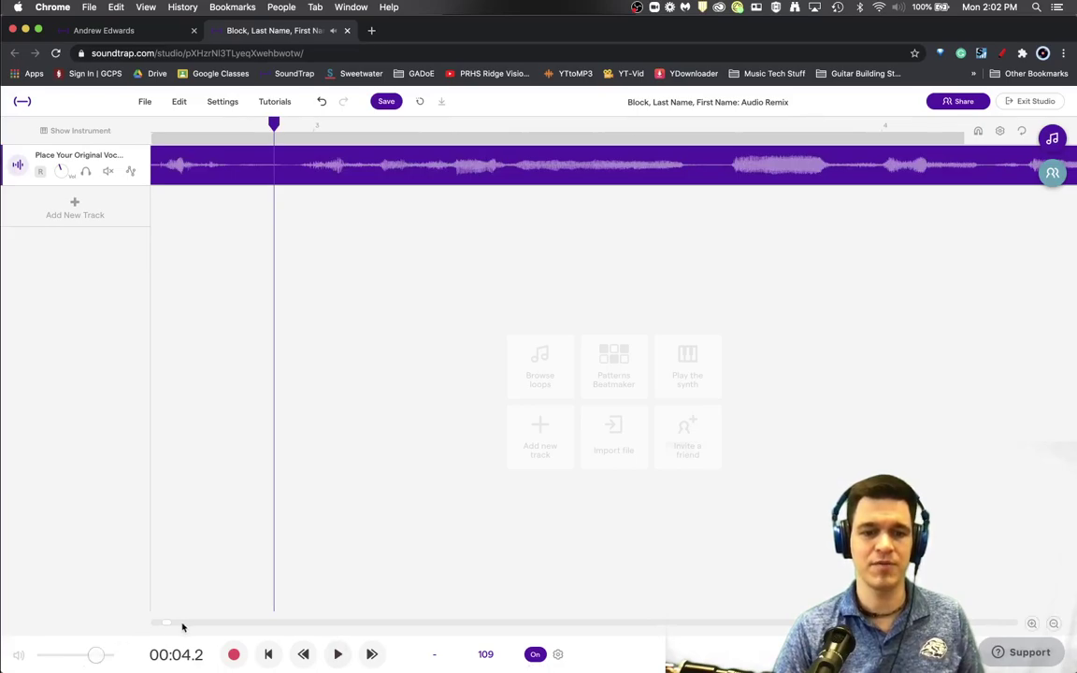
scroll(163, 624, left, 5)
scroll(161, 626, left, 5)
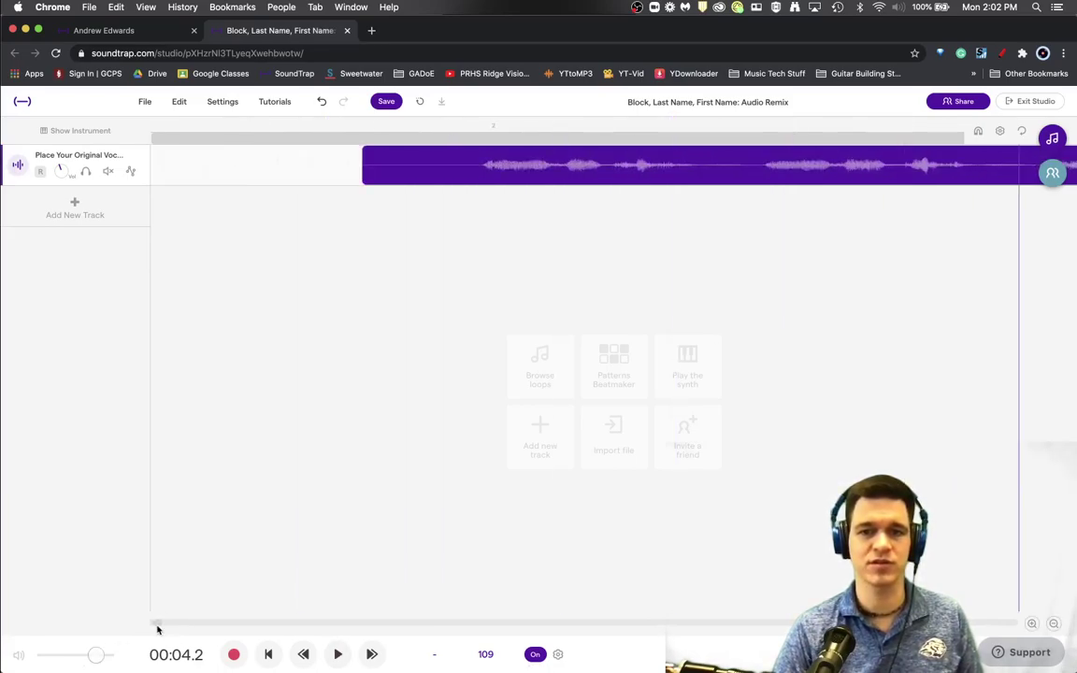
scroll(159, 628, right, 4)
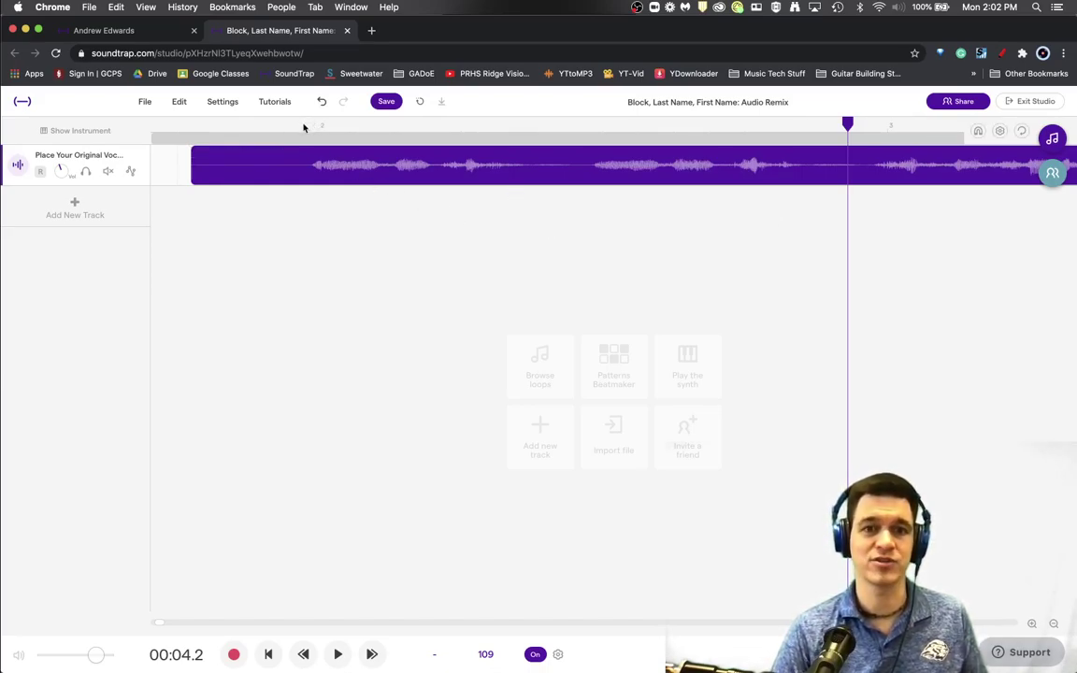
Audition the vocal between 2.1 and 3.1 s, then set the playhead to 2.6 s on the GRENADE clip
click(302, 127)
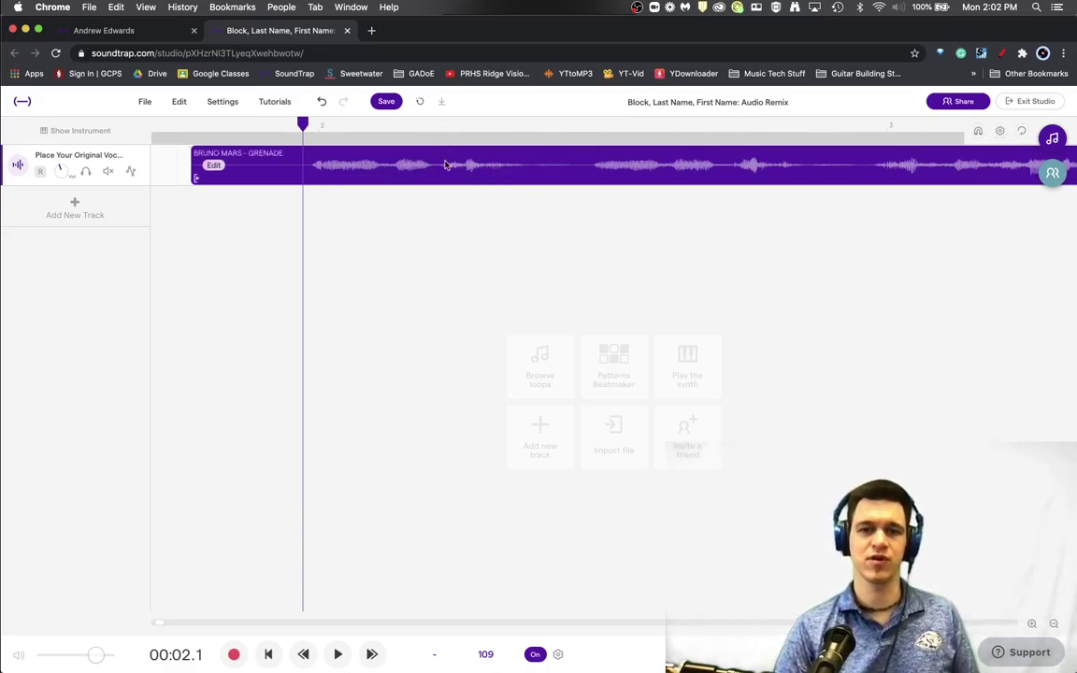
click(441, 127)
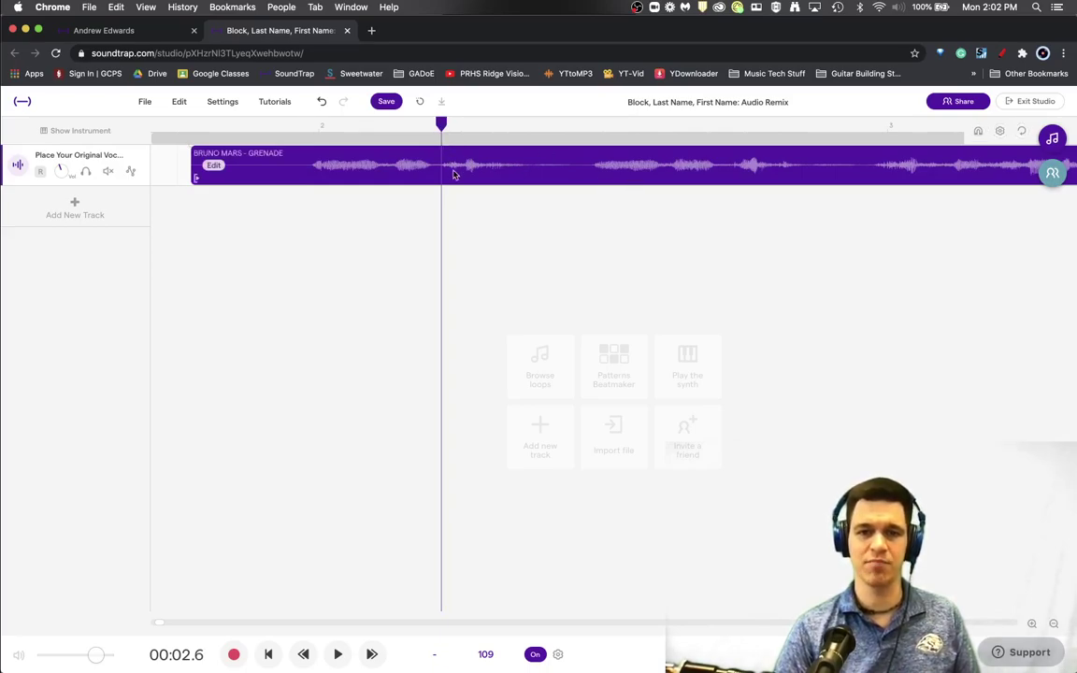
click(304, 128)
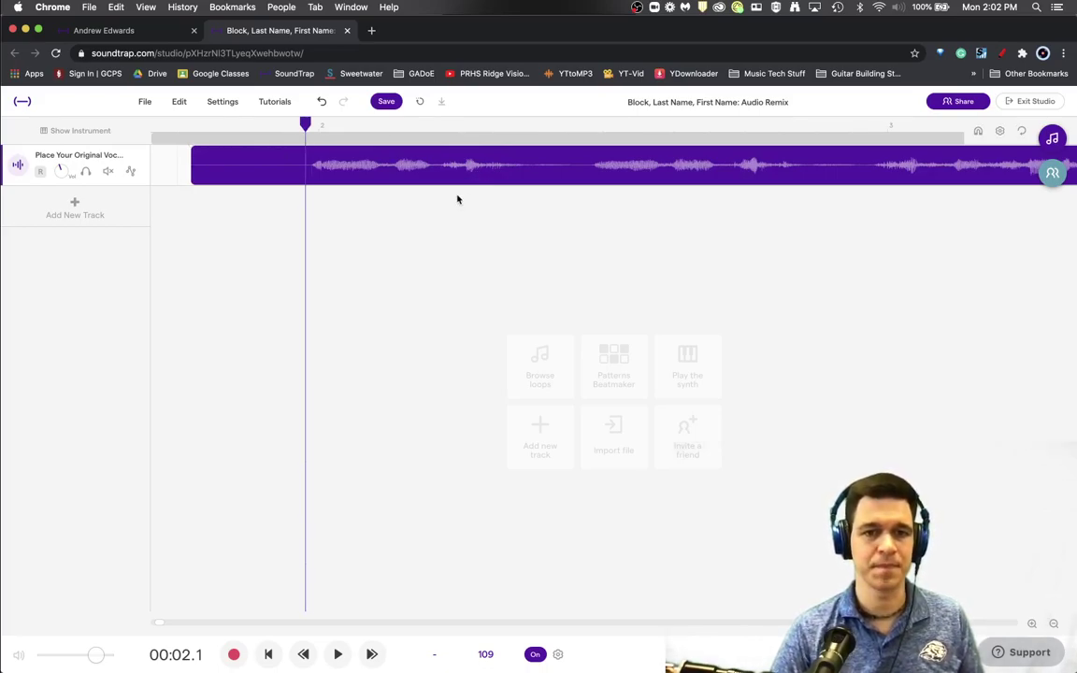
key(space)
key(space)
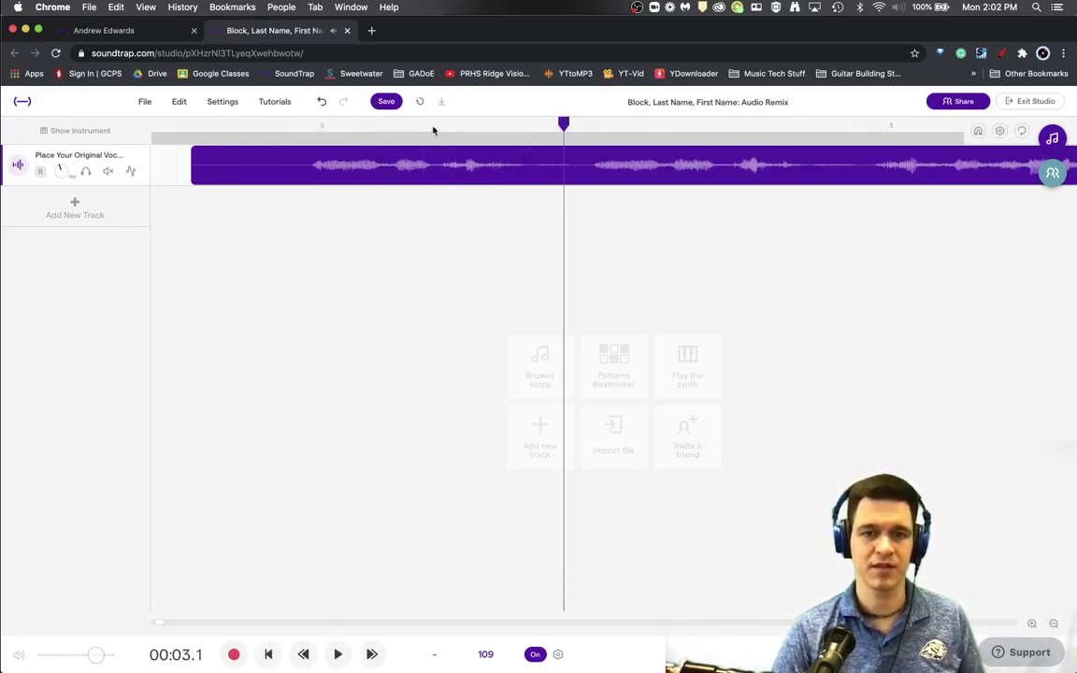
click(433, 130)
key(space)
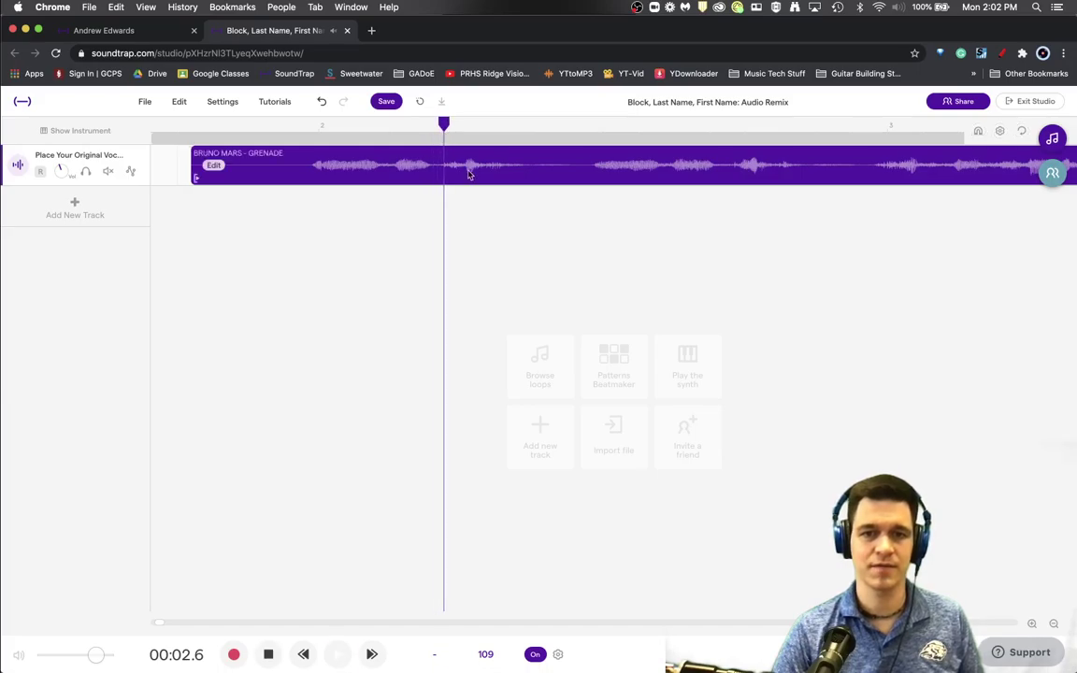
key(space)
click(431, 126)
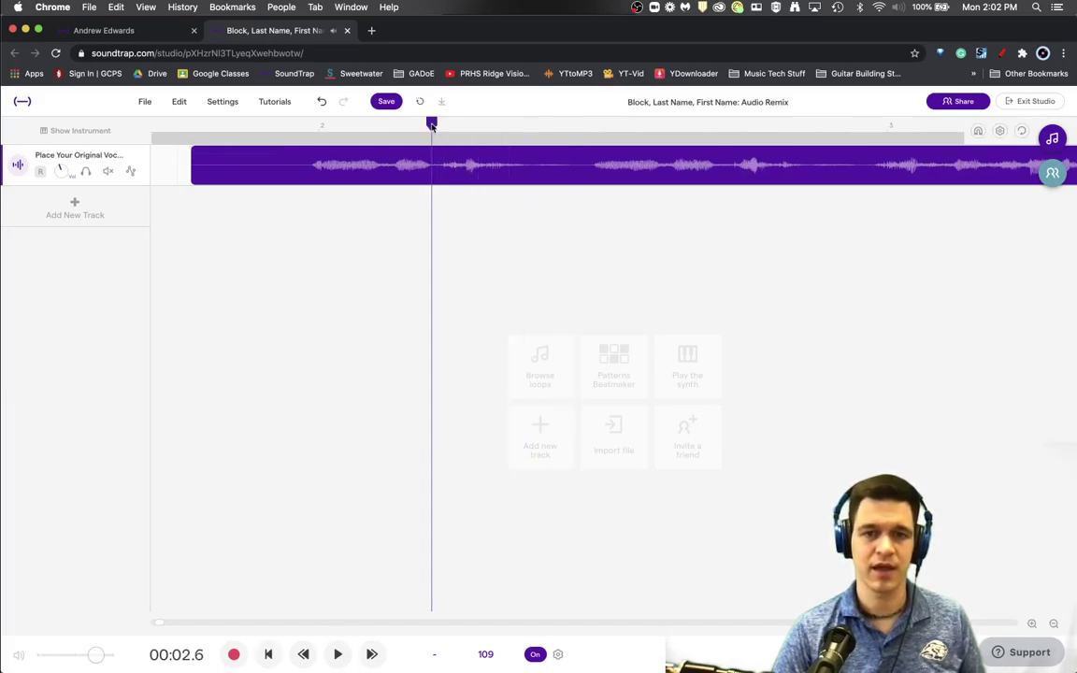
mouse_move(440, 151)
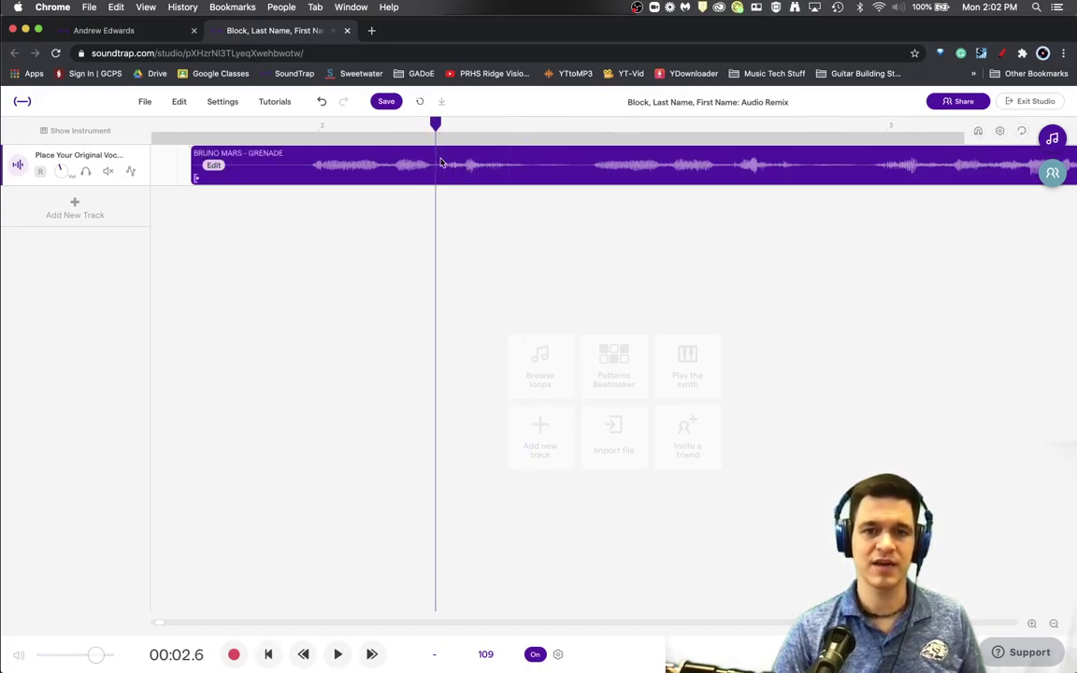
click(442, 163)
Split the vocal at 2.6 s and 3.1 s and delete the word between the cuts
right_click(442, 164)
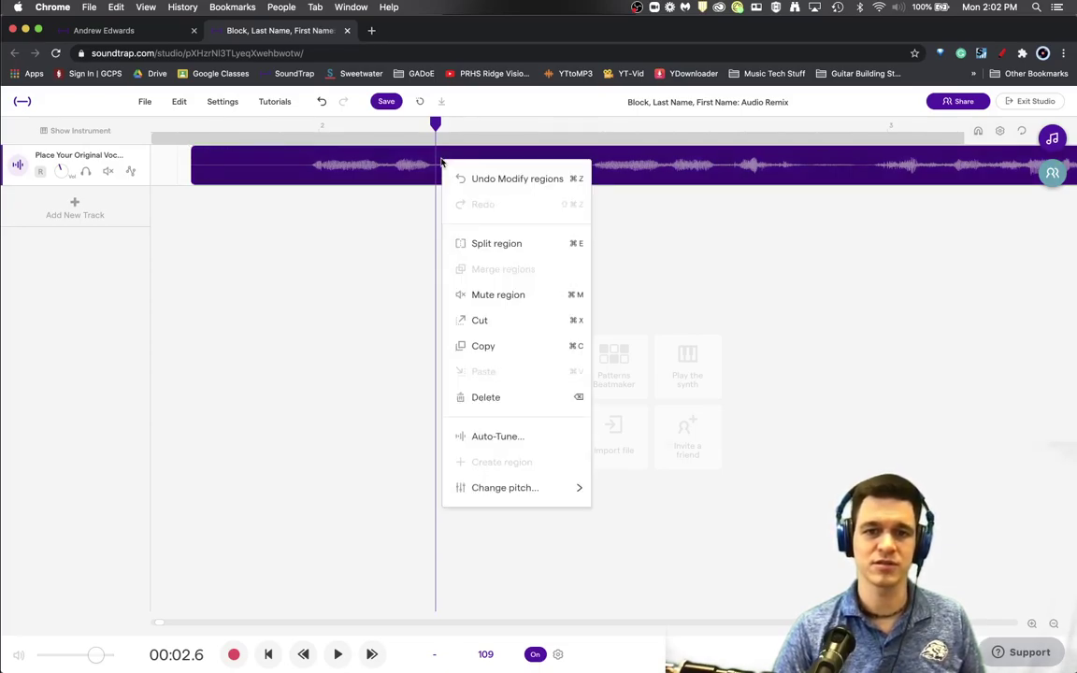
click(498, 244)
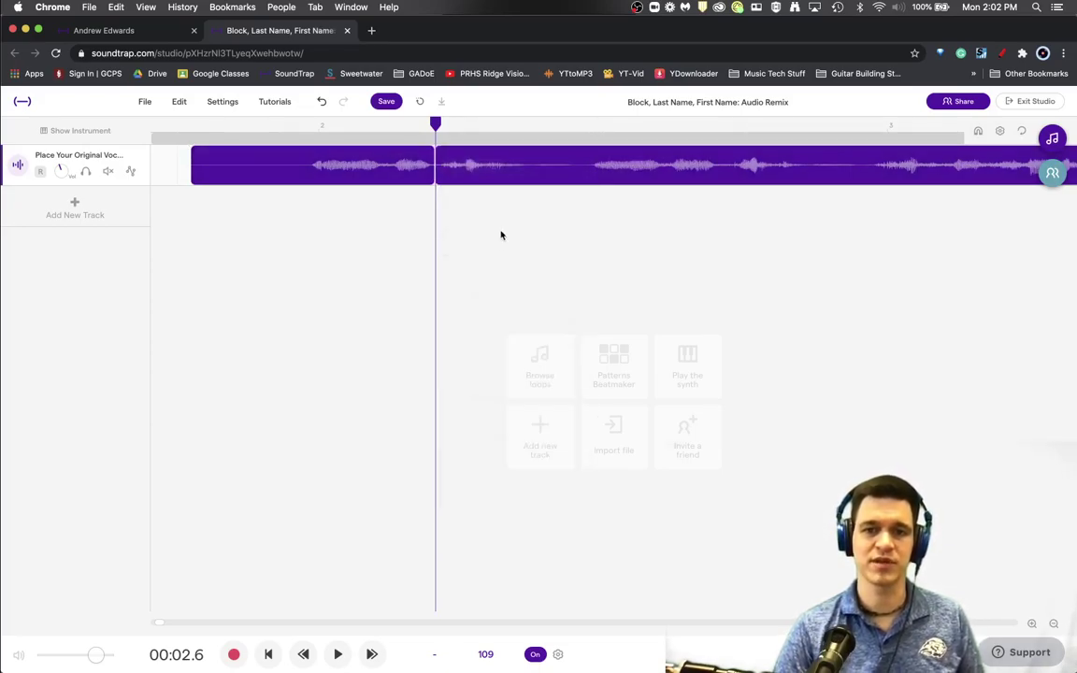
drag(435, 125, 555, 125)
click(546, 164)
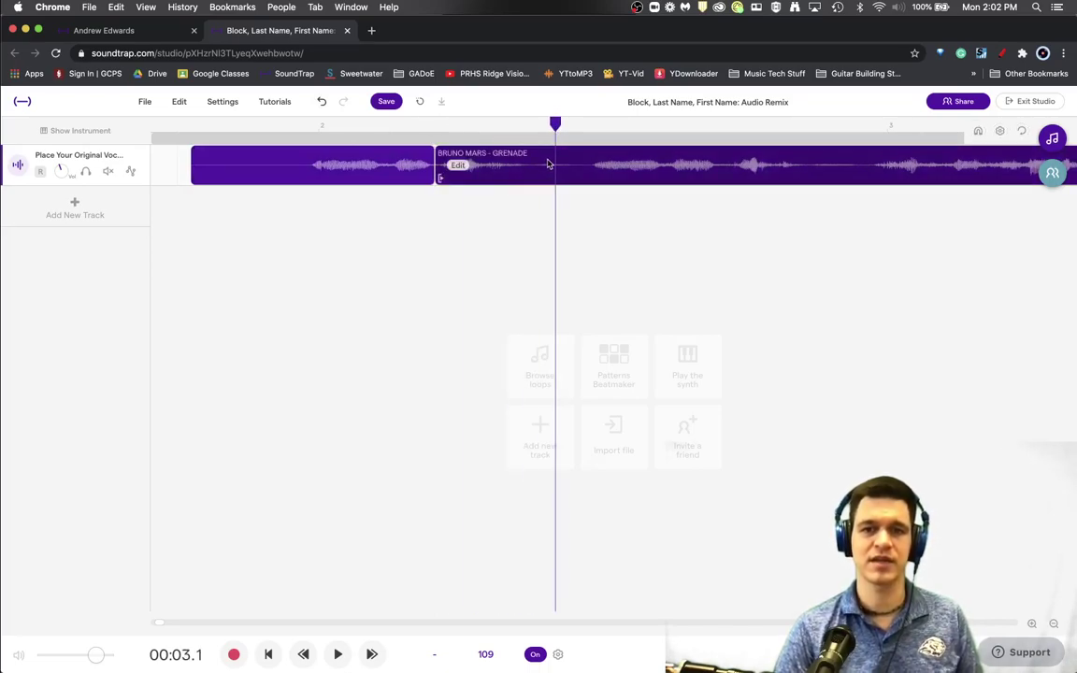
right_click(548, 164)
click(584, 243)
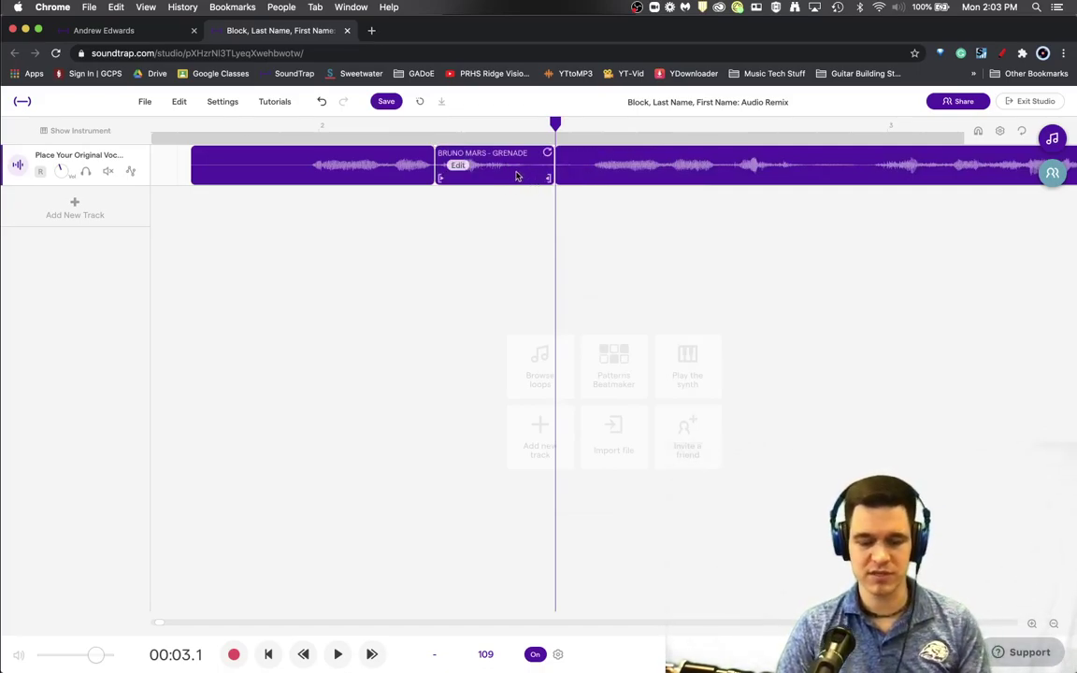
key(Delete)
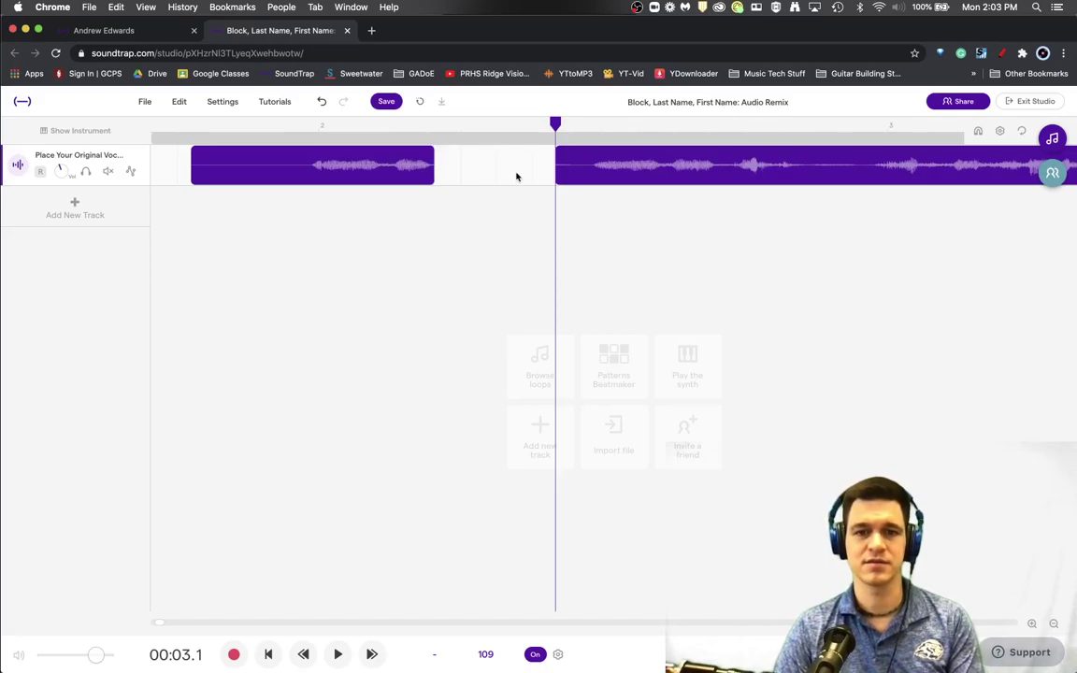
Add the Censor Beep loop on a new track and trim it to end where the gap ends
click(1051, 138)
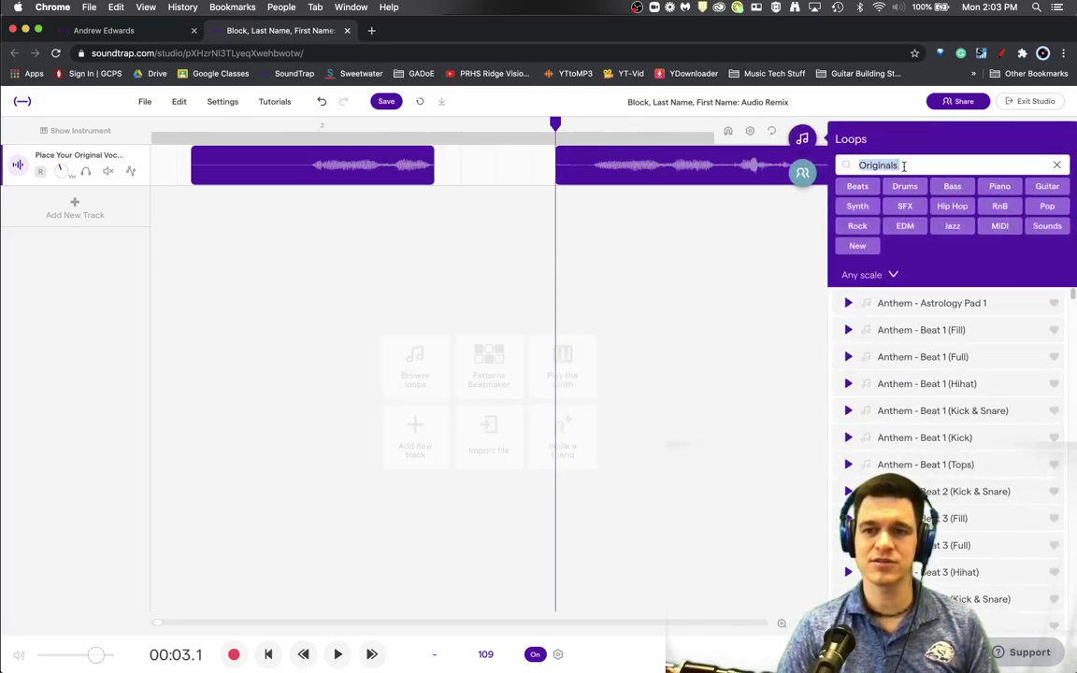
text(censor)
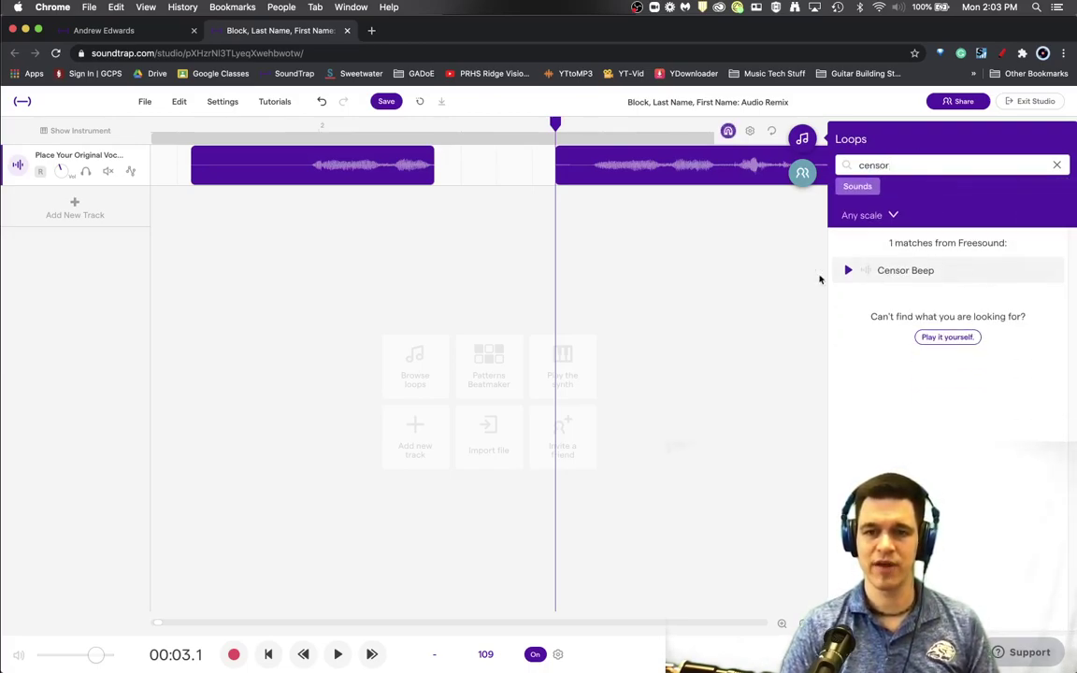
drag(793, 278, 422, 246)
scroll(607, 272, down, 3)
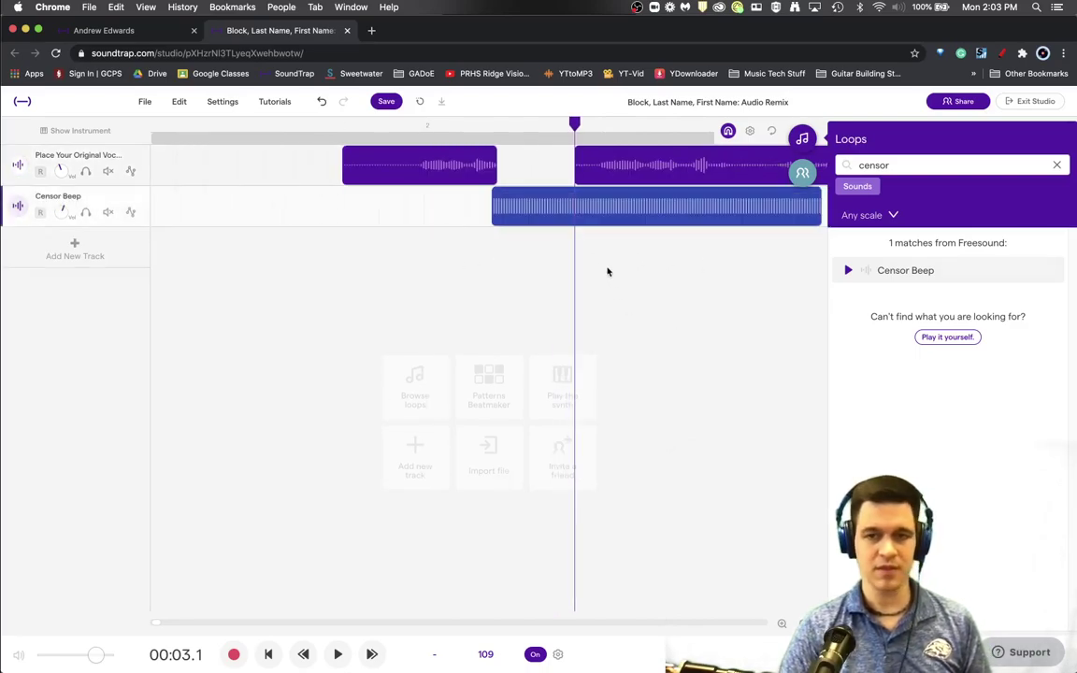
scroll(607, 272, down, 2)
drag(746, 220, 554, 222)
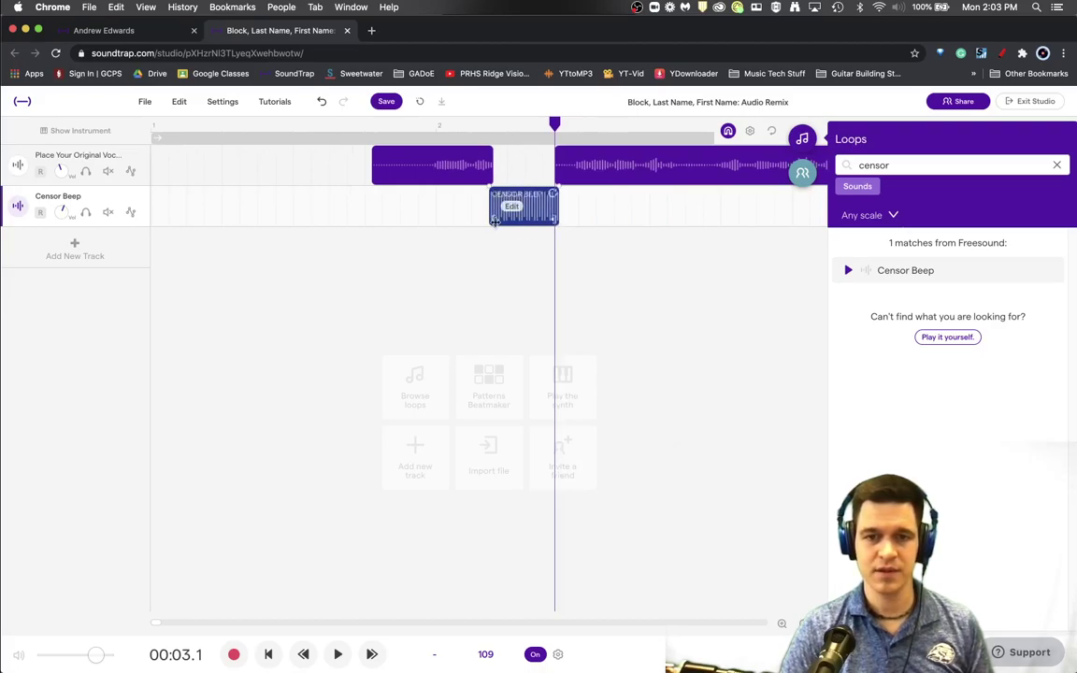
Play the censored passage from 1.9 s, delete the Censor Beep clip, and listen again
click(401, 128)
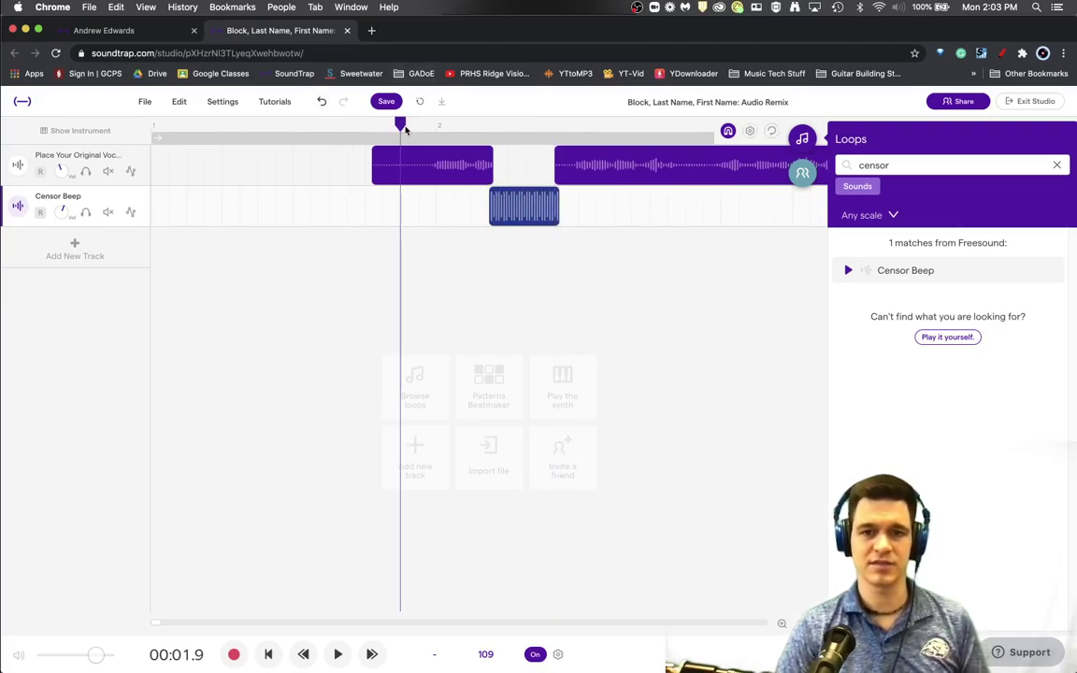
key(space)
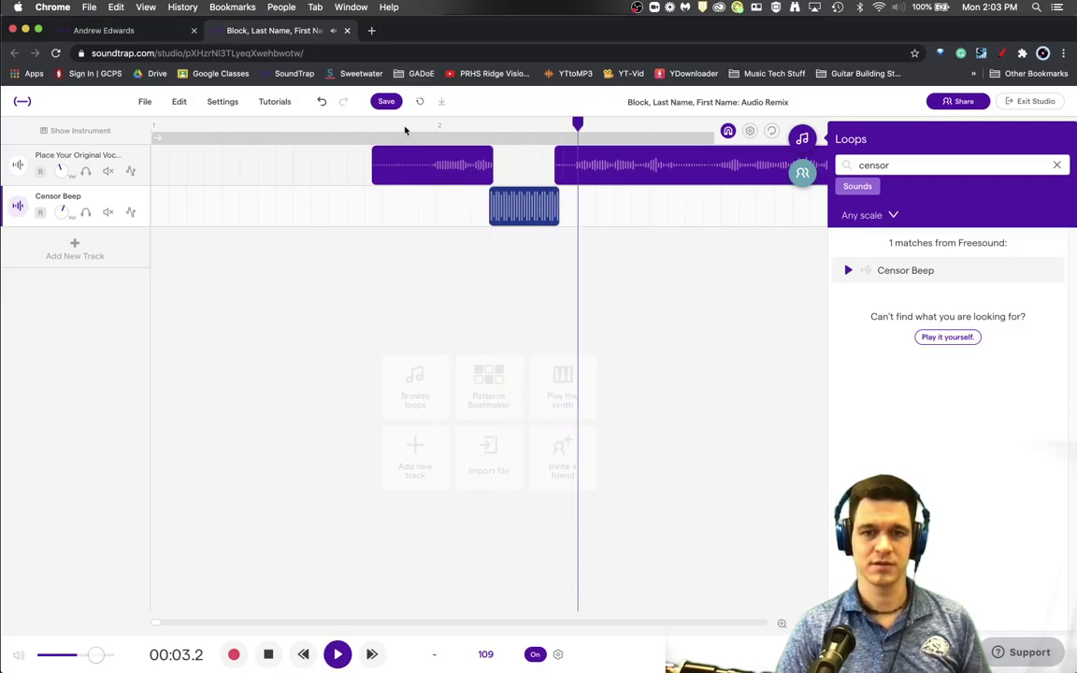
key(space)
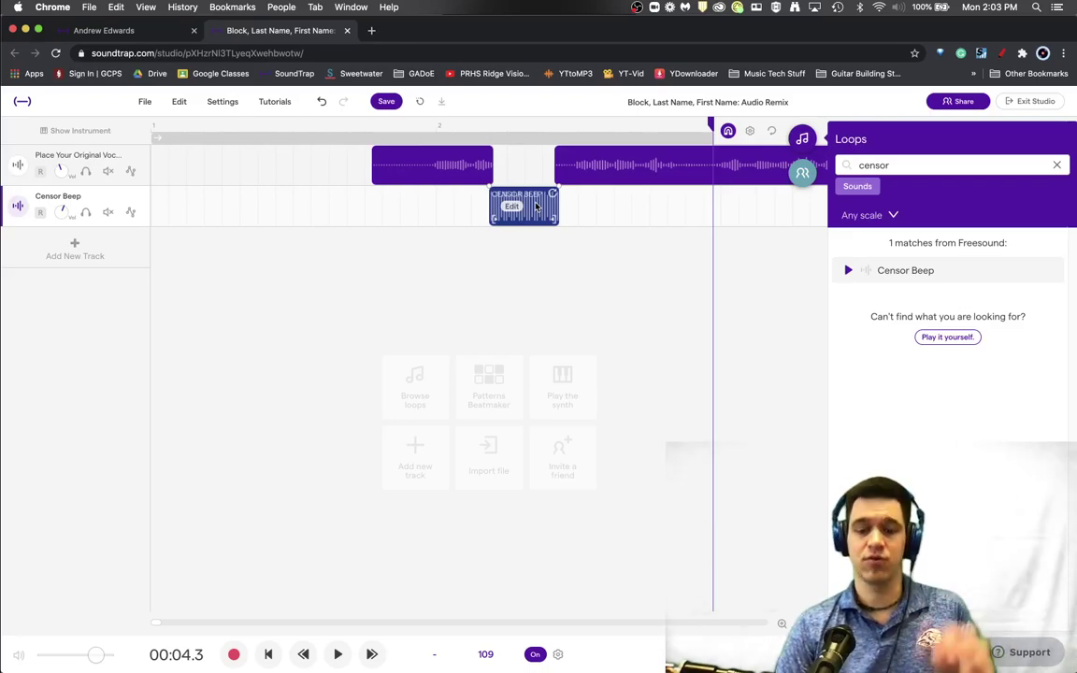
key(BackSpace)
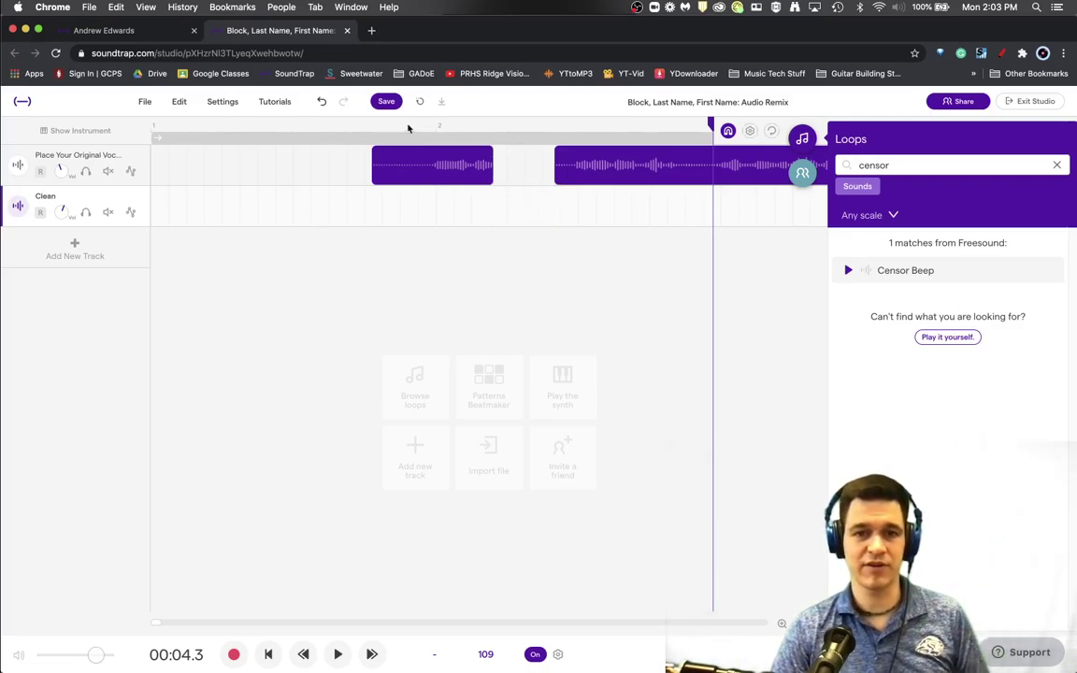
click(404, 127)
key(space)
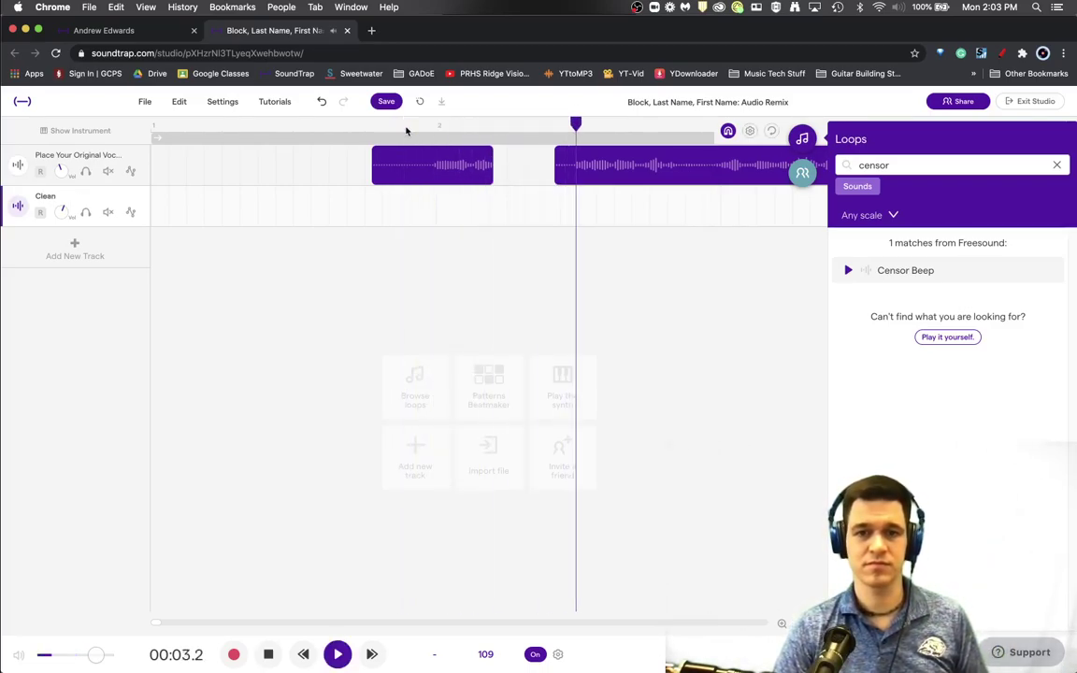
key(space)
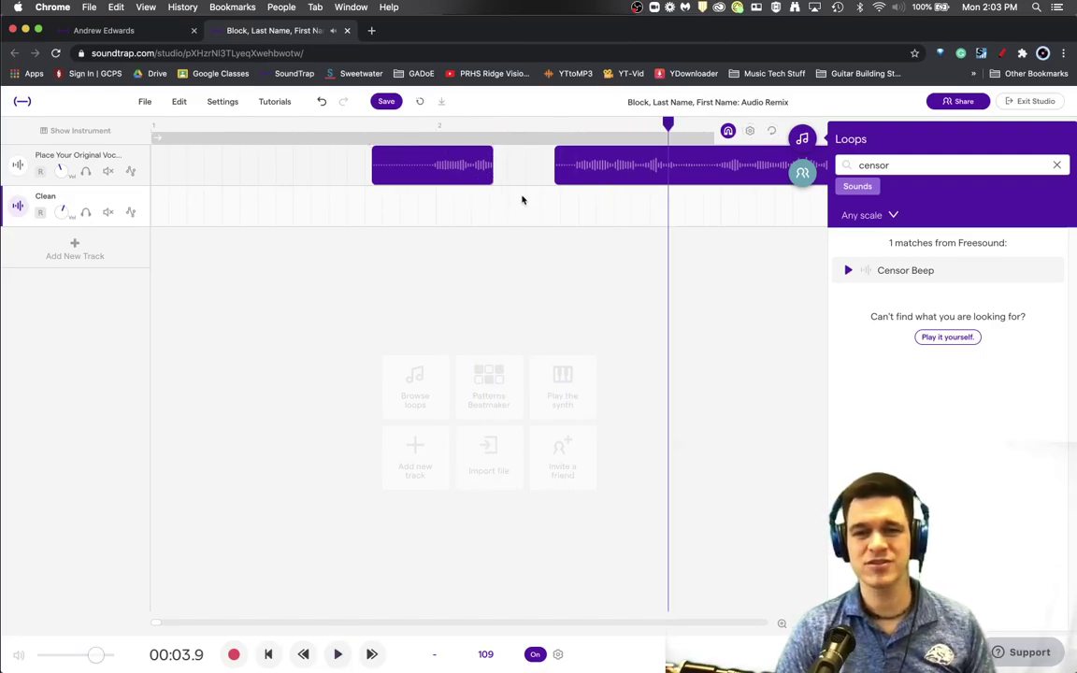
Undo and redo the deletion, then undo again to restore the middle vocal piece and drop the empty track
key(super+z)
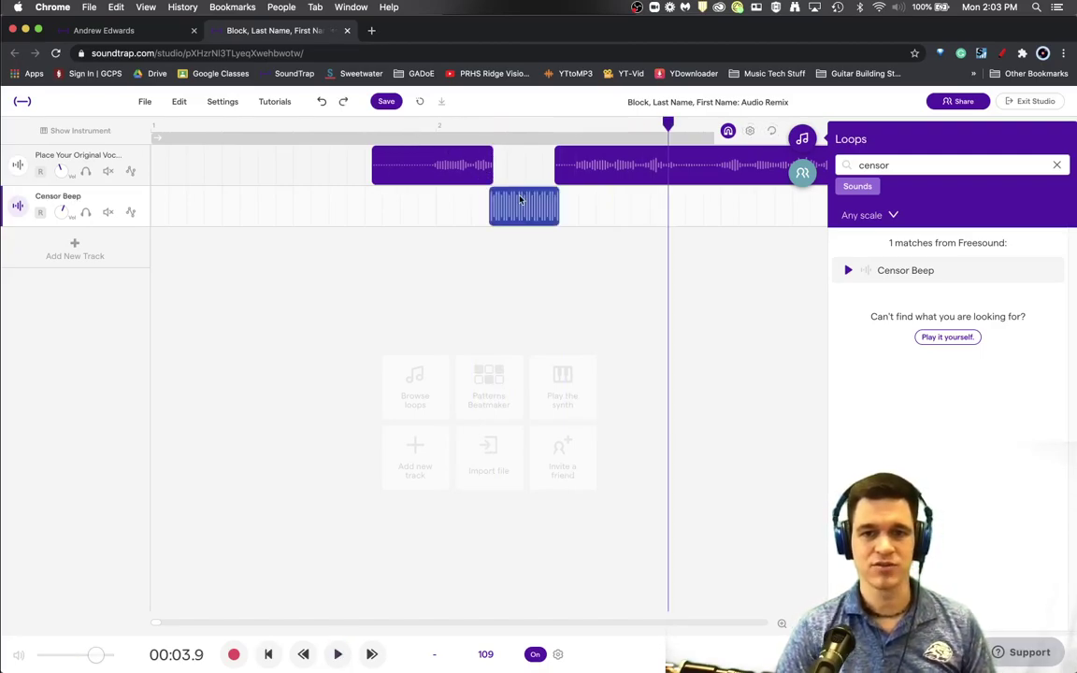
key(super+shift+z)
key(super+z)
key(super+z)
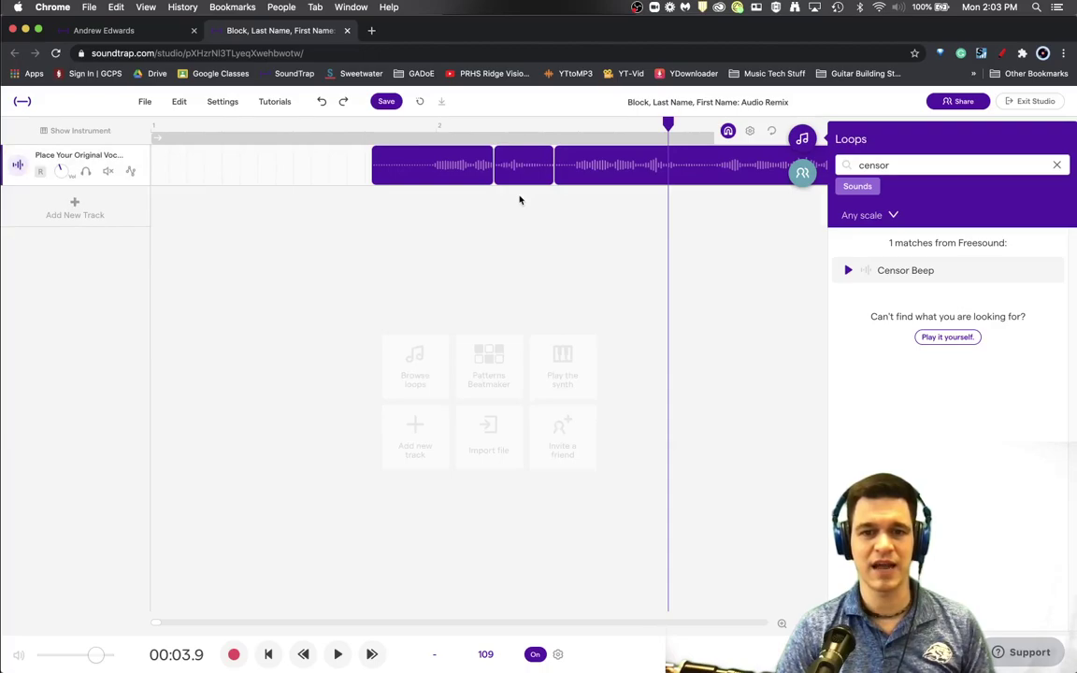
Audition the passage and split the vocal clip at the word's start, 3.7 s
click(643, 132)
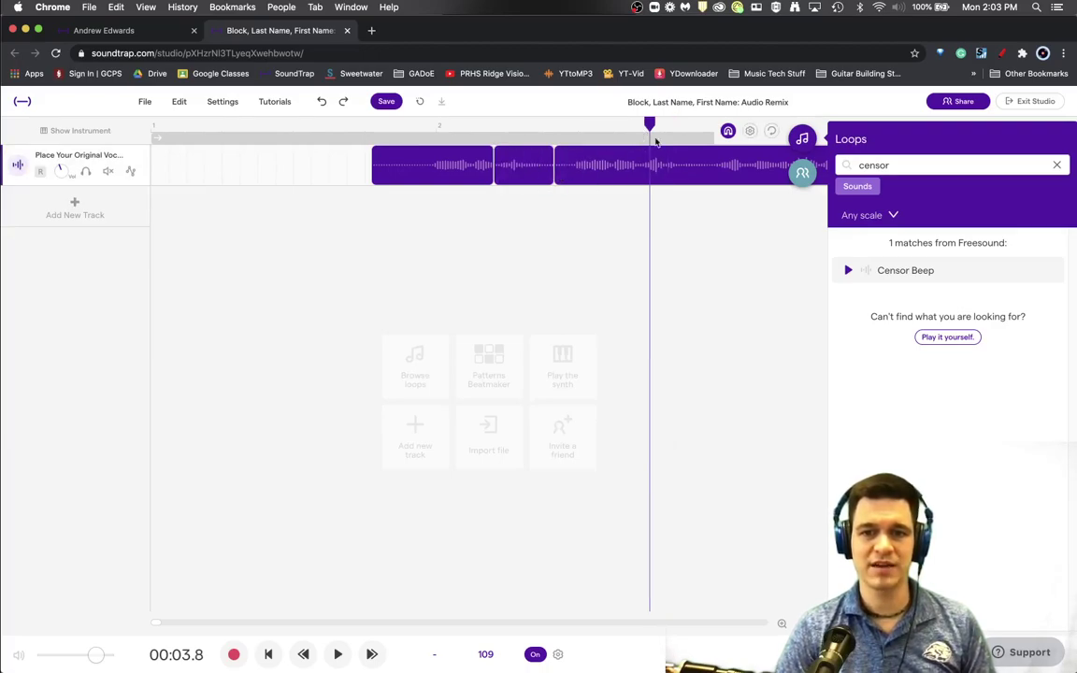
scroll(635, 169, up, 5)
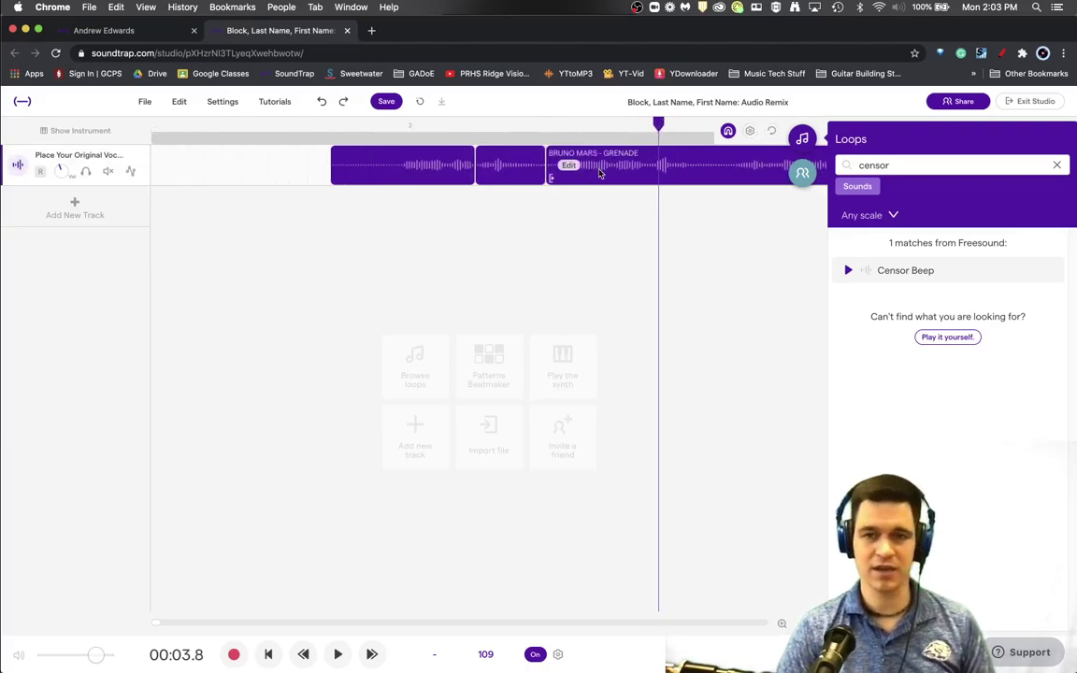
scroll(635, 175, down, 5)
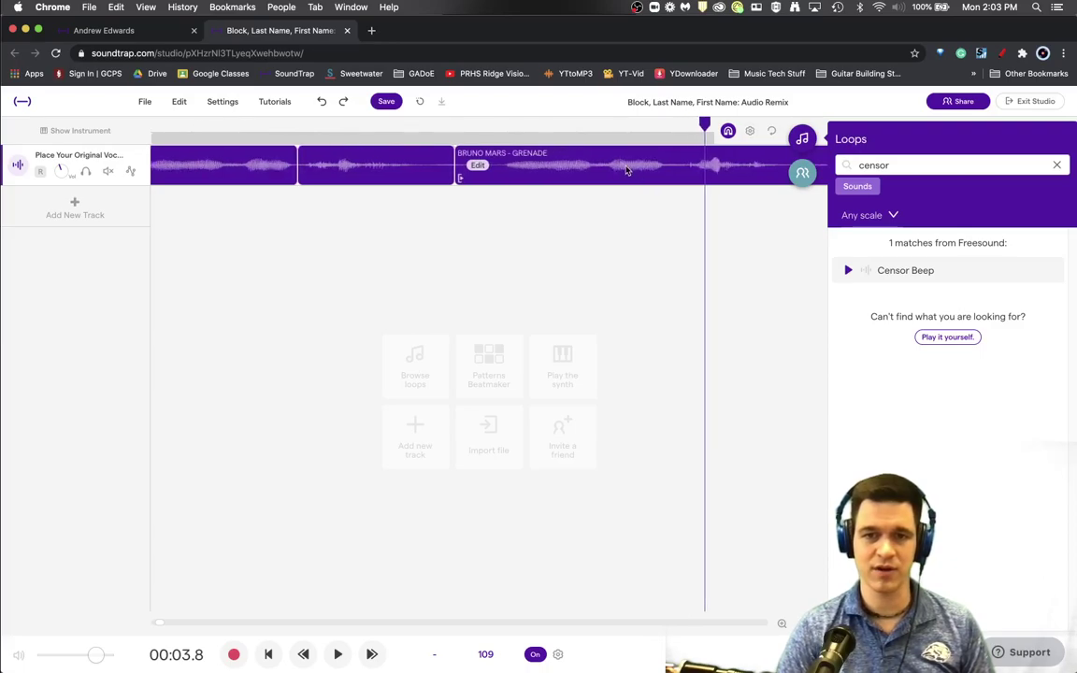
click(500, 131)
key(space)
scroll(498, 132, up, 5)
key(space)
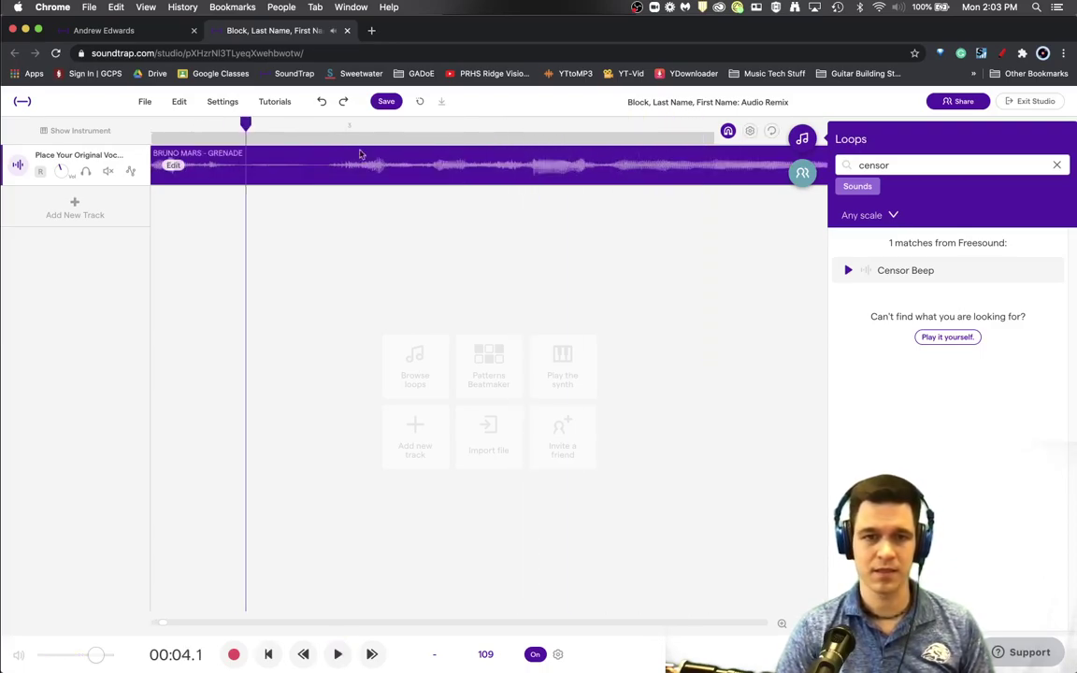
mouse_move(241, 125)
mouse_down()
mouse_move(194, 126)
mouse_move(248, 126)
mouse_up()
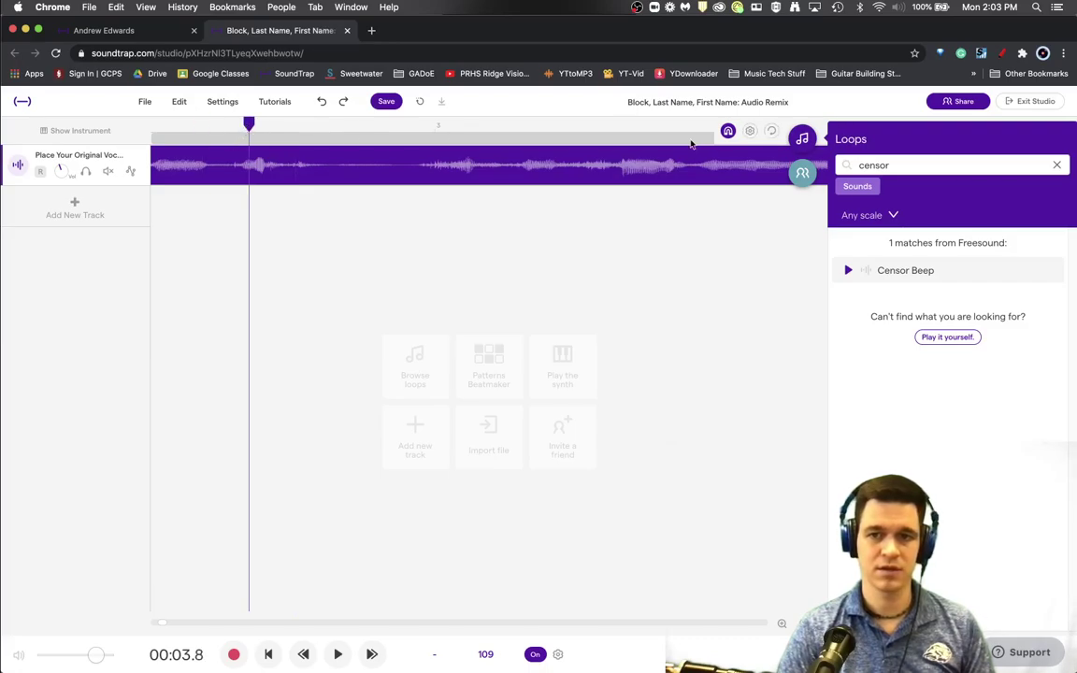
drag(248, 122, 219, 124)
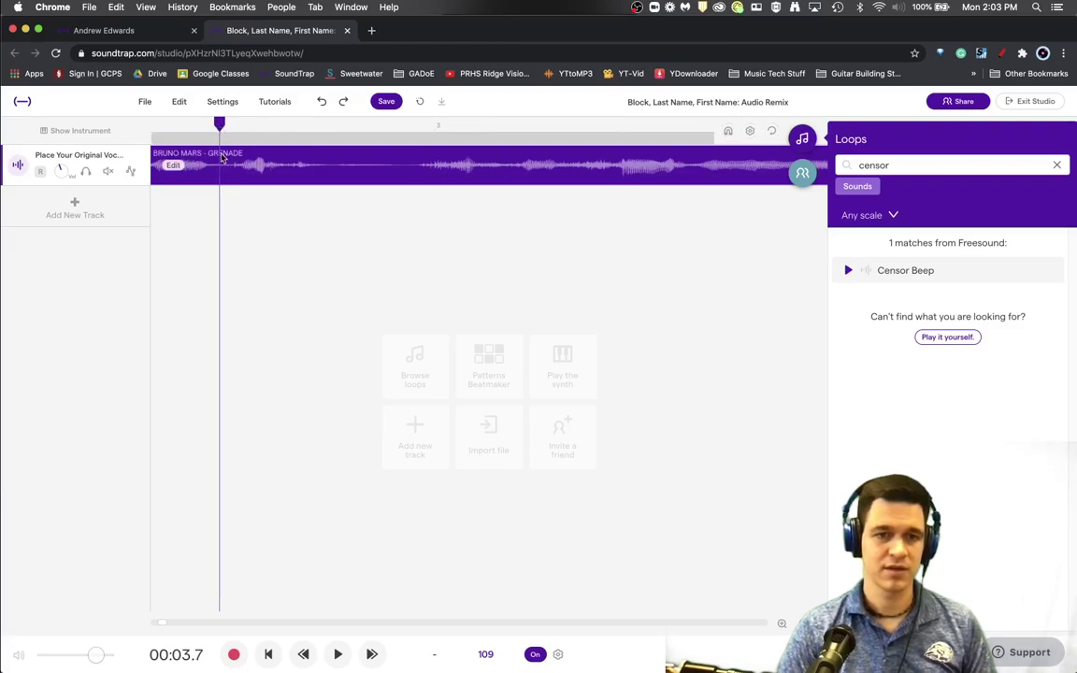
click(224, 168)
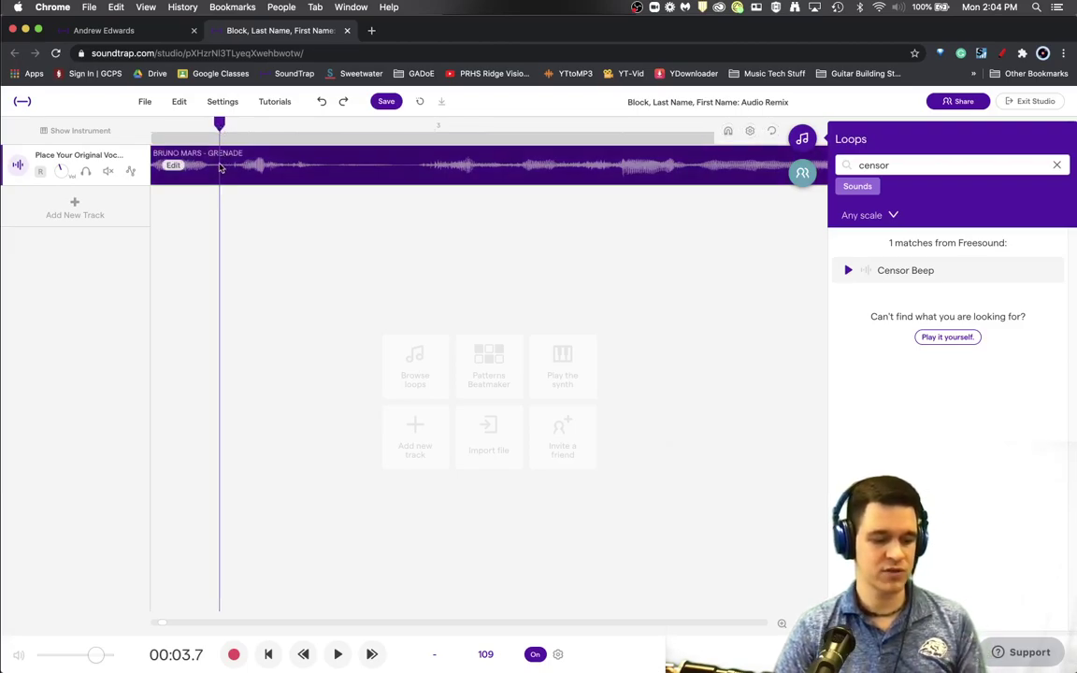
key(super+e)
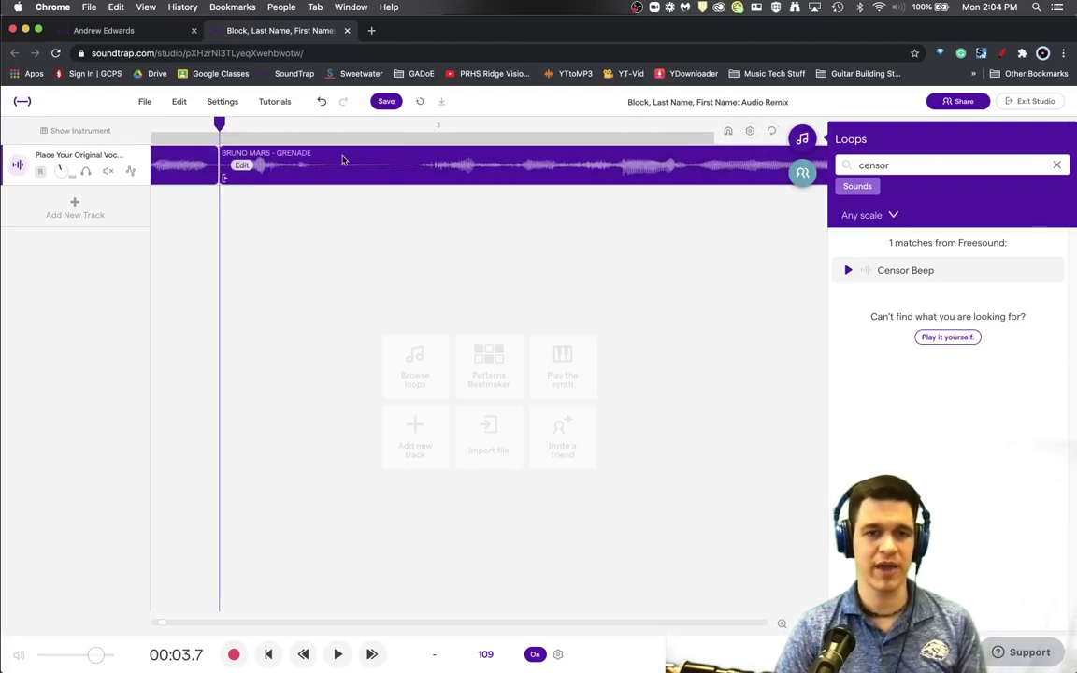
Split the following vocal piece at the word's end, 4.1 s
click(350, 127)
drag(351, 128, 359, 128)
click(357, 165)
key(super+e)
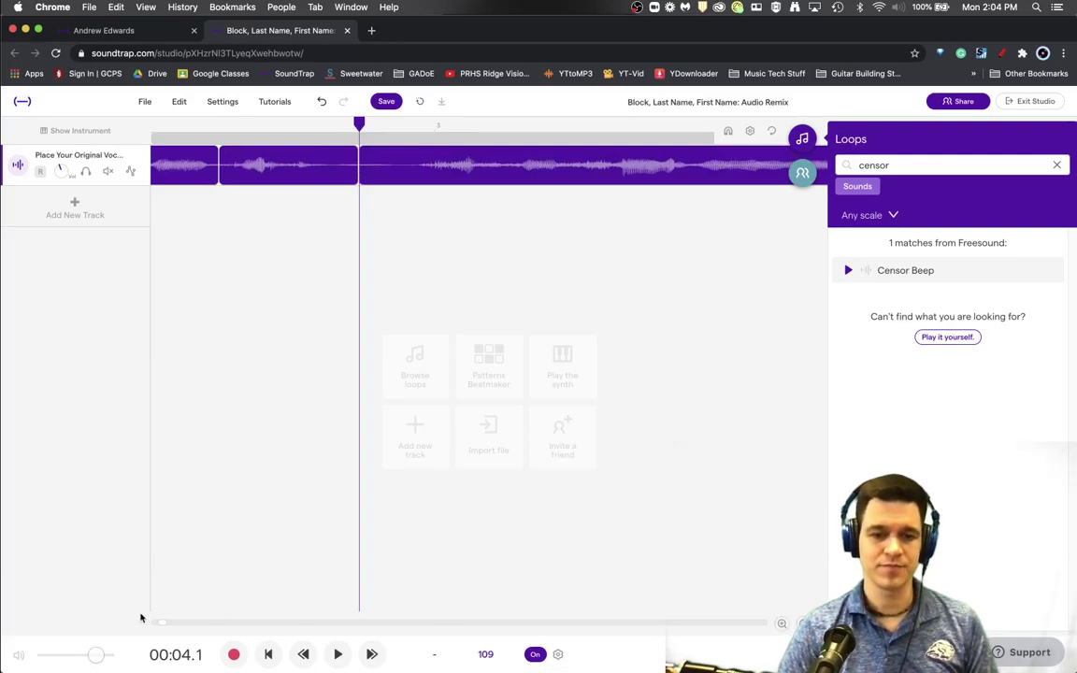
scroll(156, 625, left, 3)
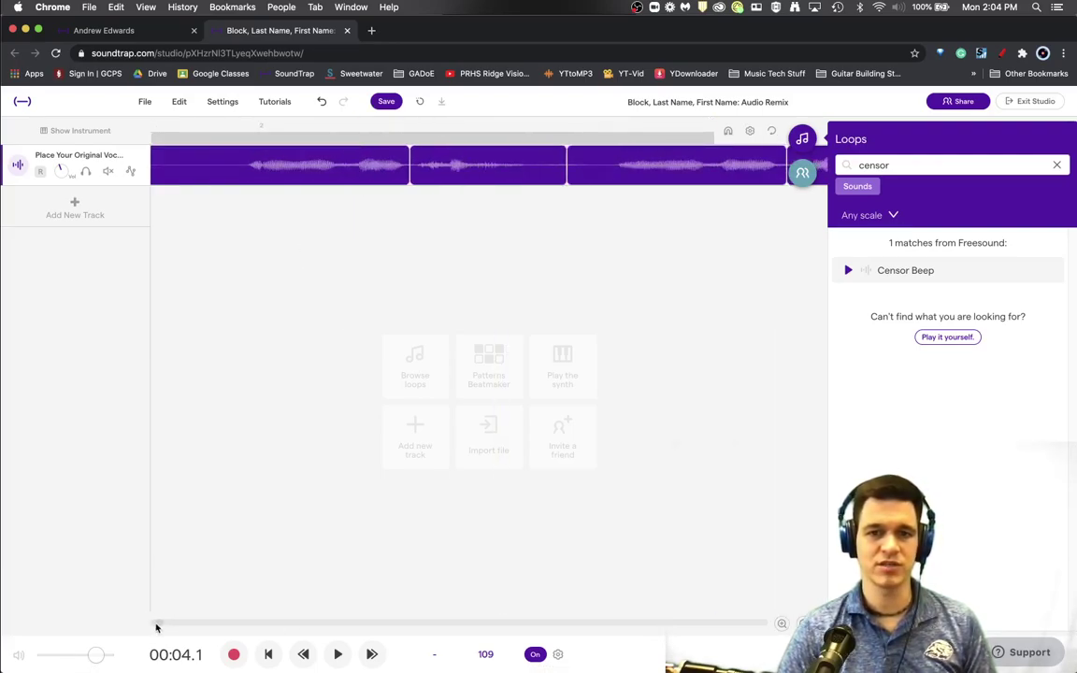
scroll(280, 417, down, 3)
scroll(279, 417, up, 2)
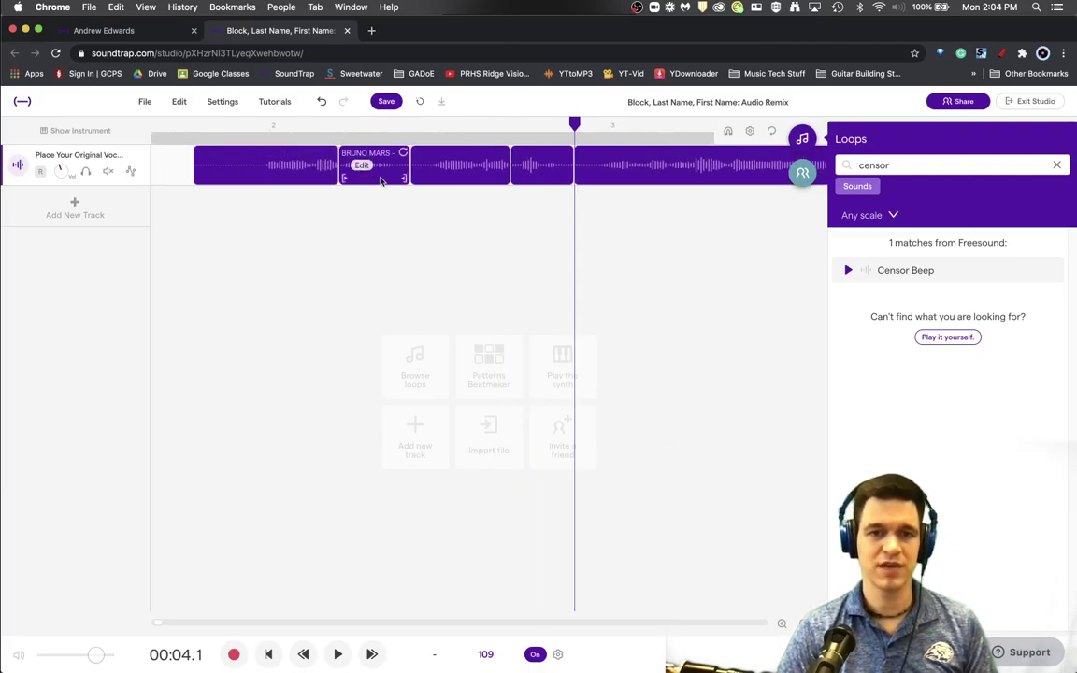
Reverse the isolated 3.7–4.1 s word region and the second word region, then return the playhead to 1.9 s
click(363, 166)
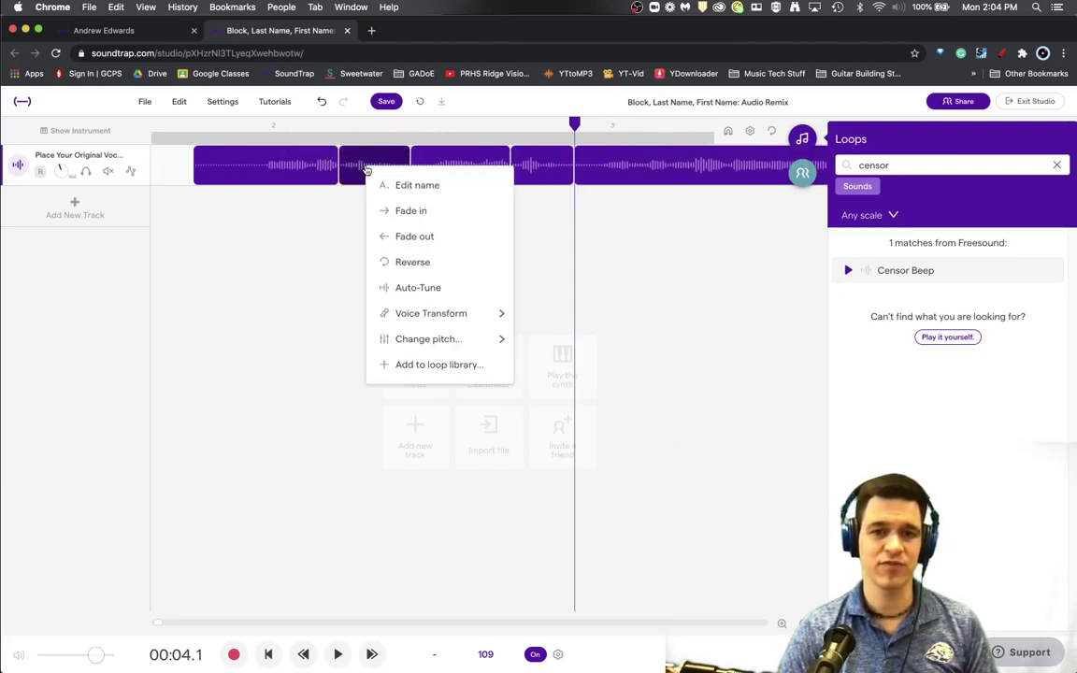
click(445, 266)
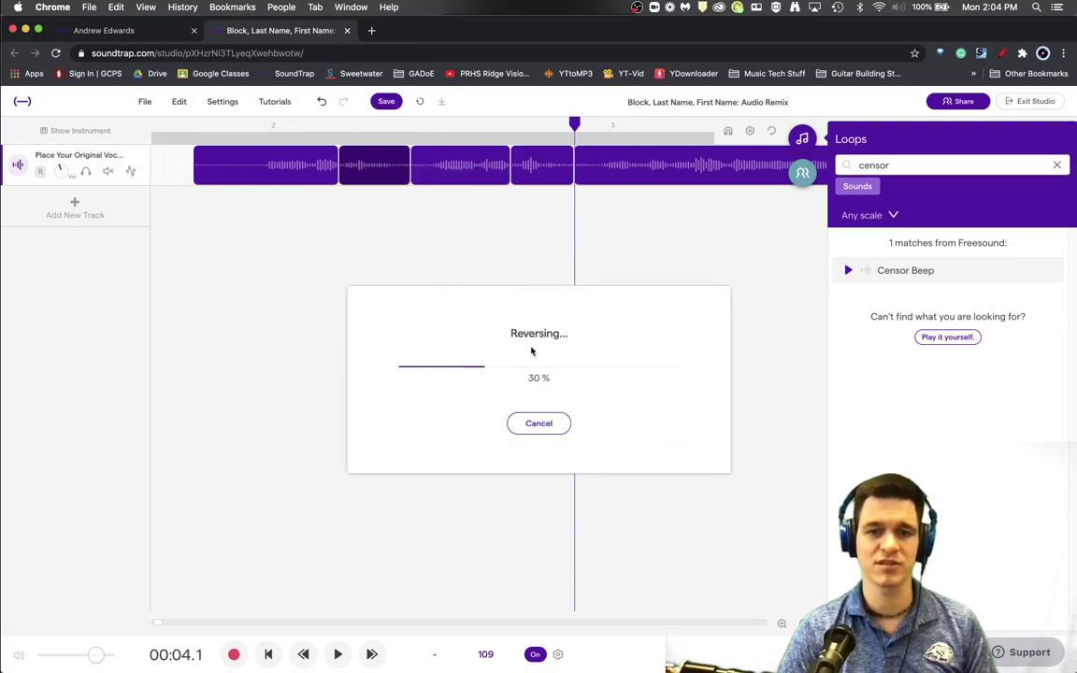
click(532, 165)
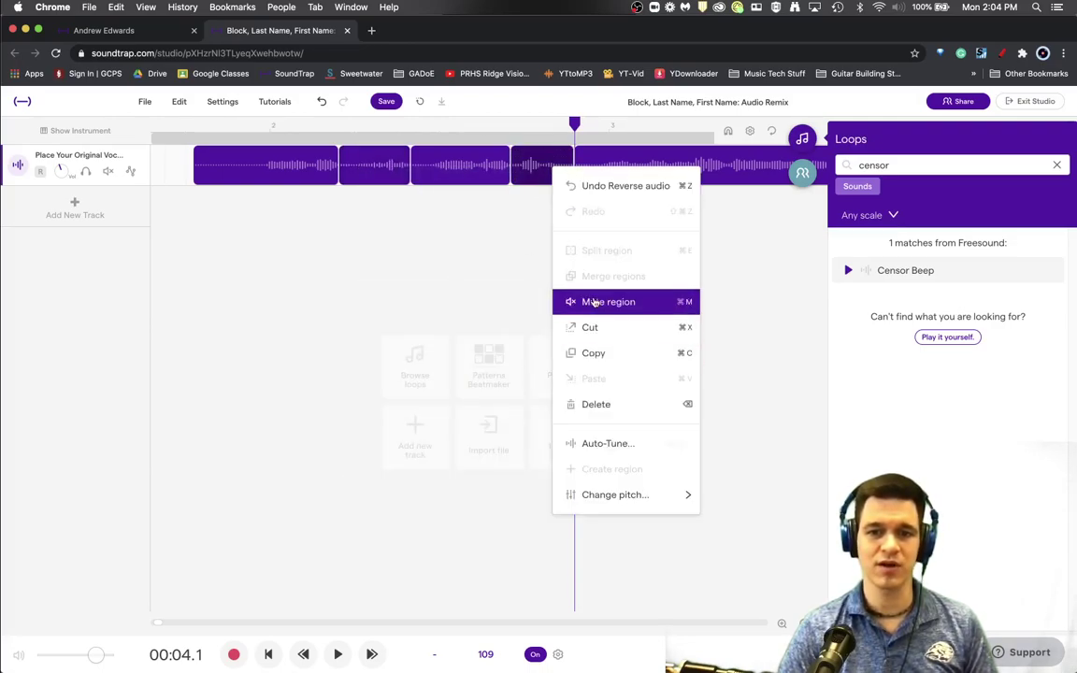
click(531, 211)
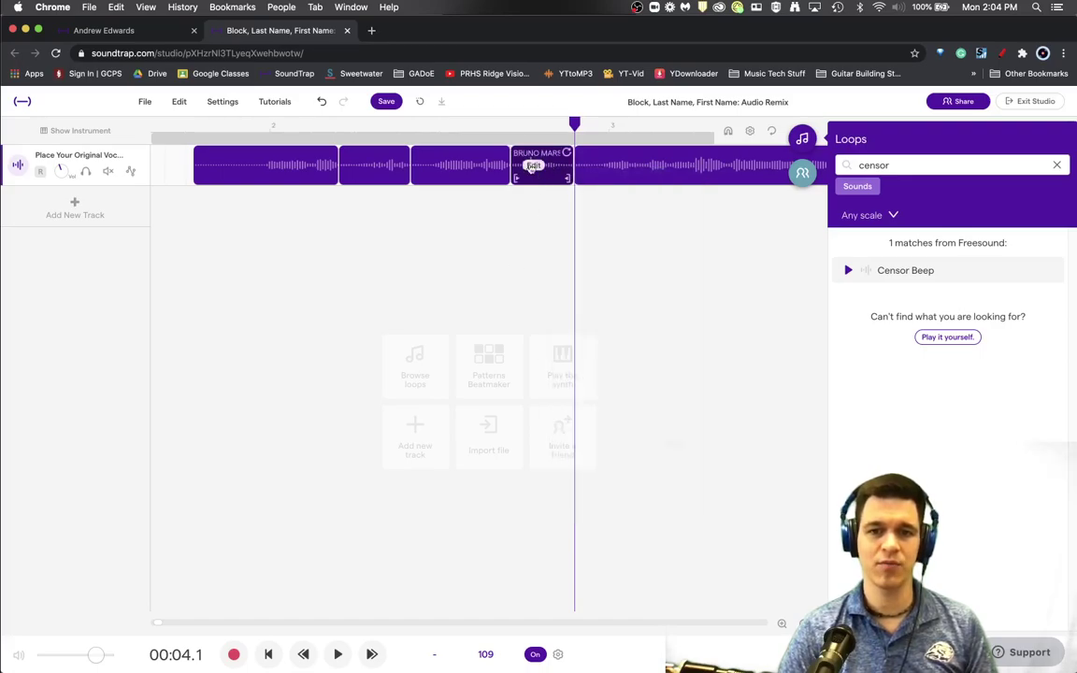
click(532, 165)
click(566, 261)
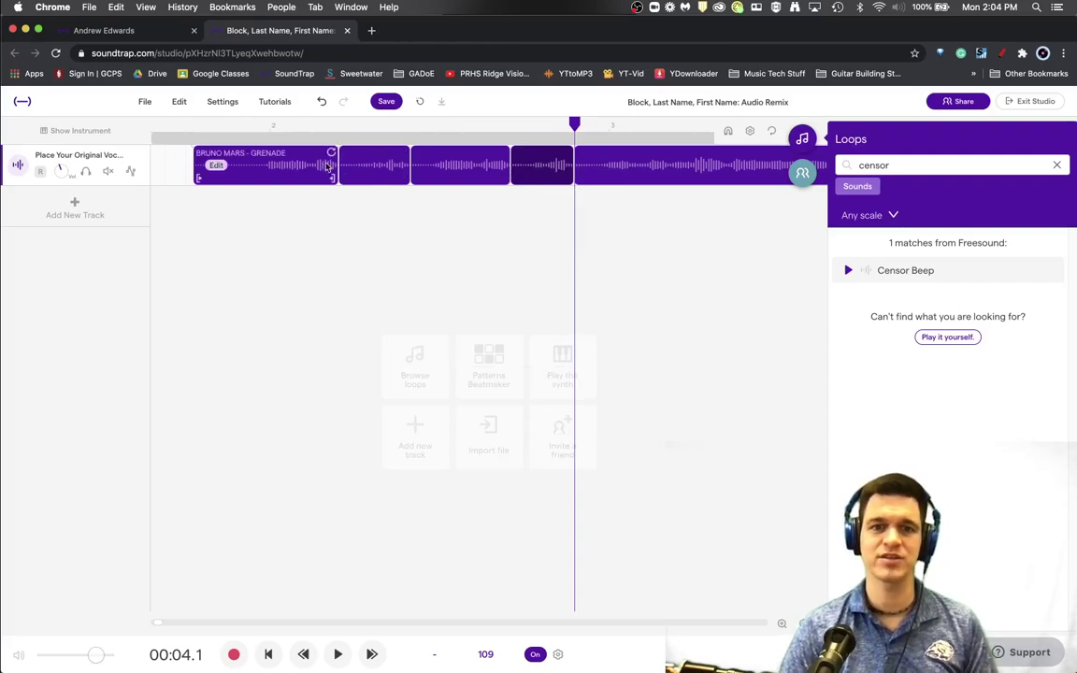
click(222, 129)
key(space)
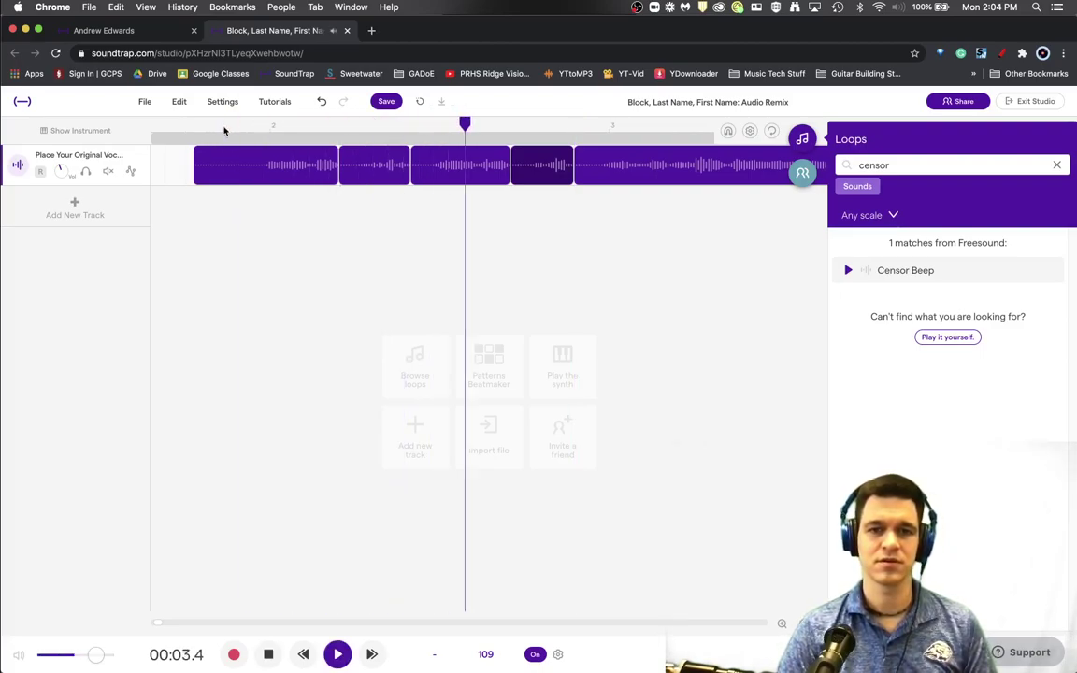
key(space)
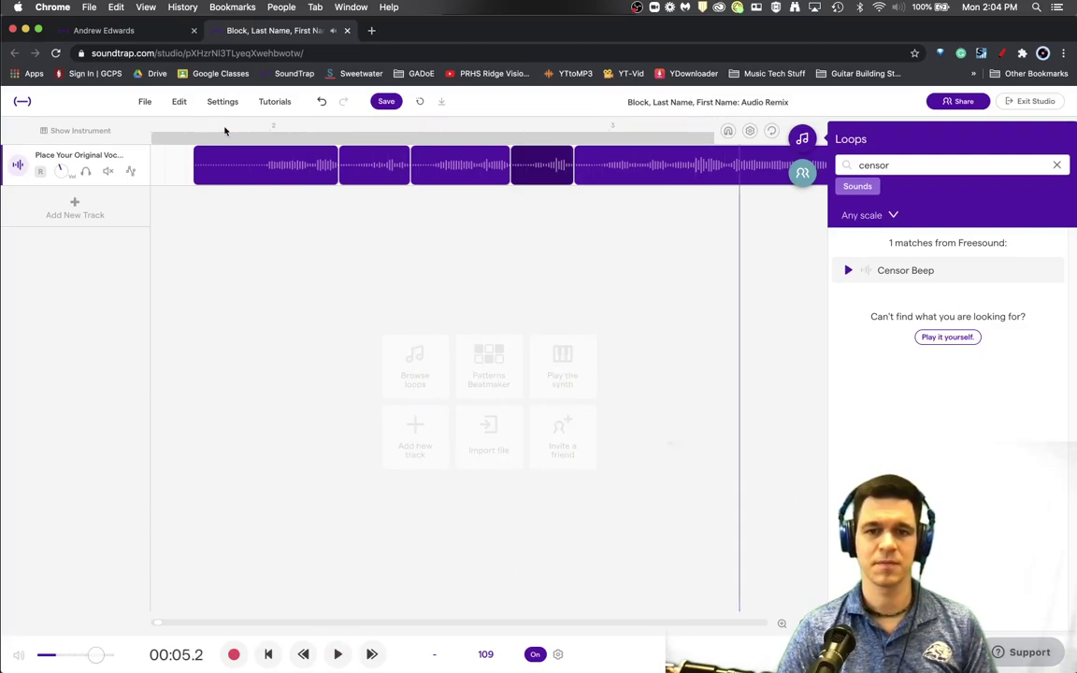